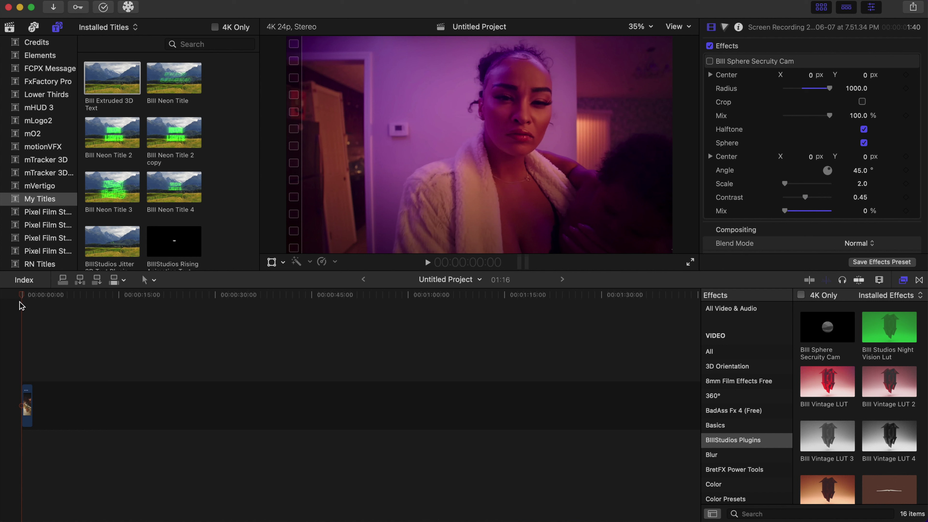
Step: Apply a second Bill Sphere Security Cam effect at the clip start, making a Radius 400 grey sphere
{"action": "left_click", "coordinate": [24, 295]}
{"action": "left_click", "coordinate": [22, 295]}
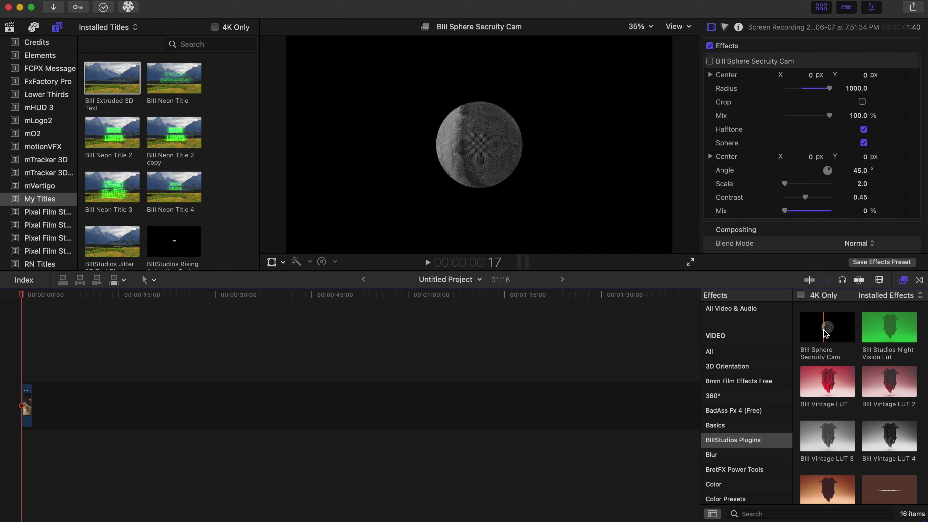
{"action": "left_click_drag", "start_coordinate": [823, 331], "coordinate": [25, 400]}
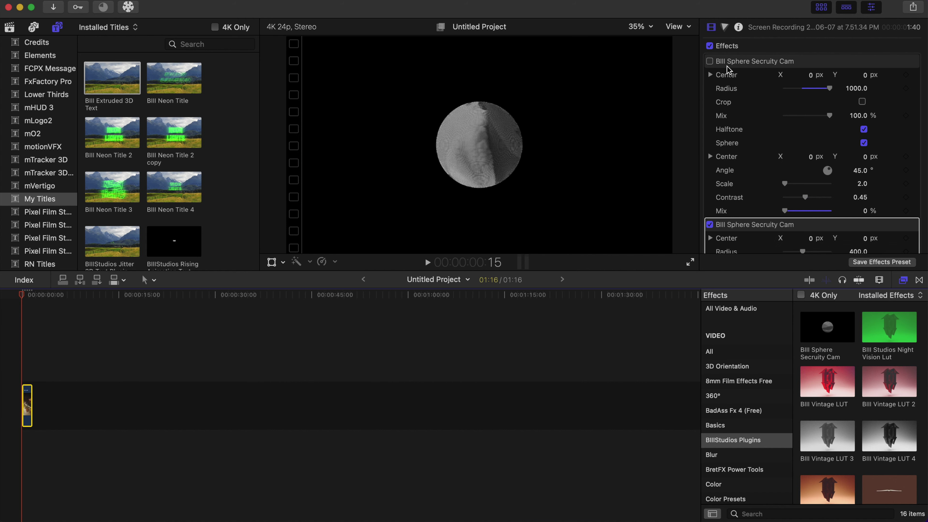
Step: Set the sphere Radius to 1000, the second Mix to 0% and Center X to 0.13
{"action": "scroll", "coordinate": [786, 207], "scroll_direction": "down", "scroll_amount": 6}
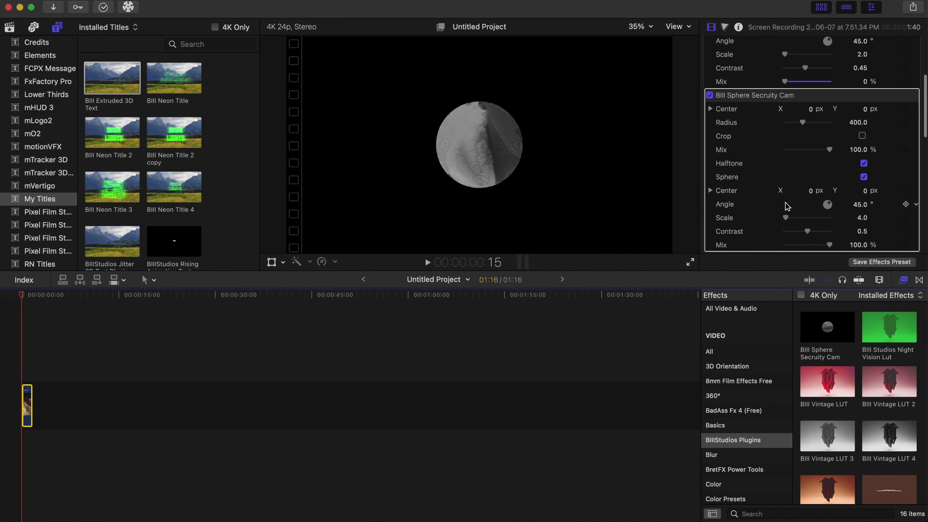
{"action": "scroll", "coordinate": [787, 206], "scroll_direction": "down", "scroll_amount": 1}
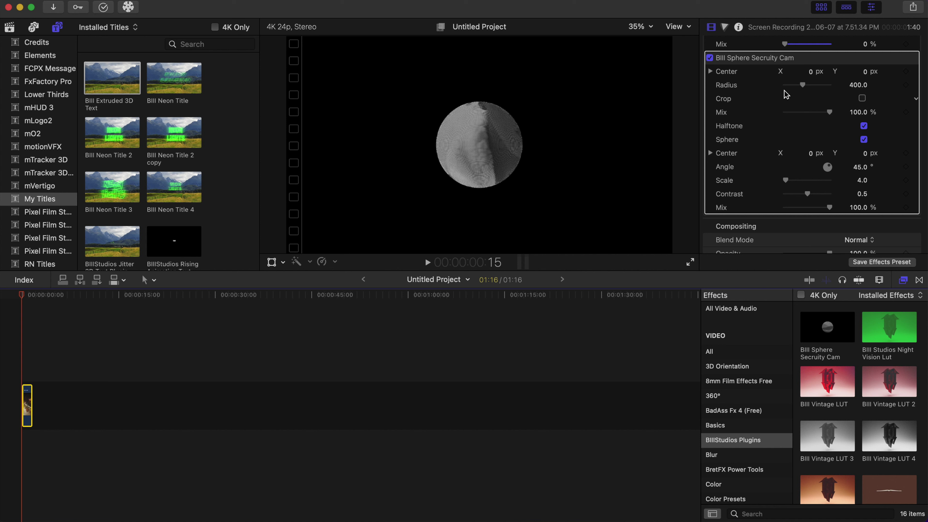
{"action": "left_click_drag", "start_coordinate": [803, 85], "coordinate": [837, 92]}
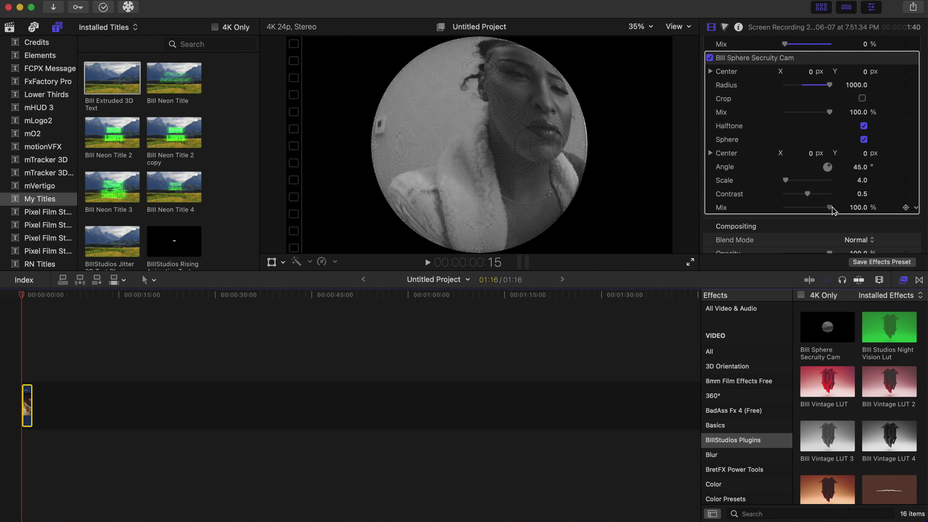
{"action": "left_click_drag", "start_coordinate": [829, 207], "coordinate": [783, 212]}
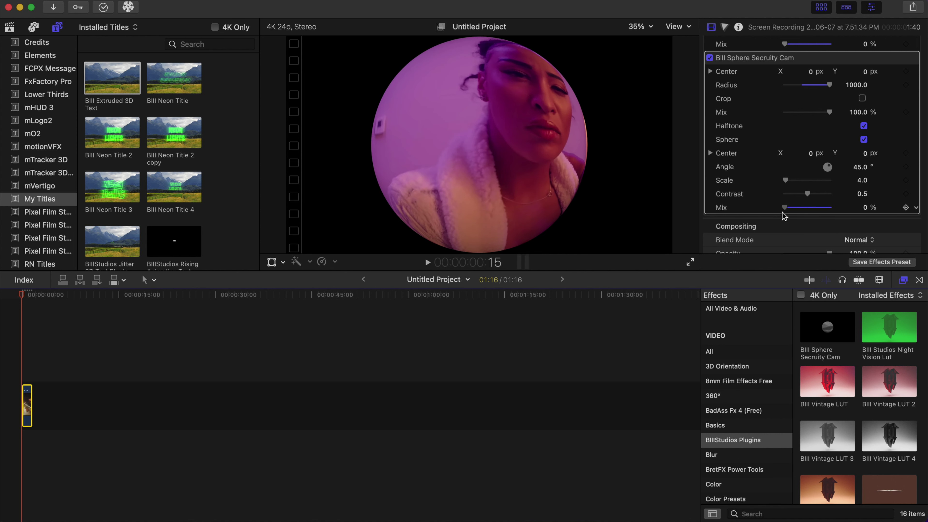
{"action": "left_click", "coordinate": [804, 153]}
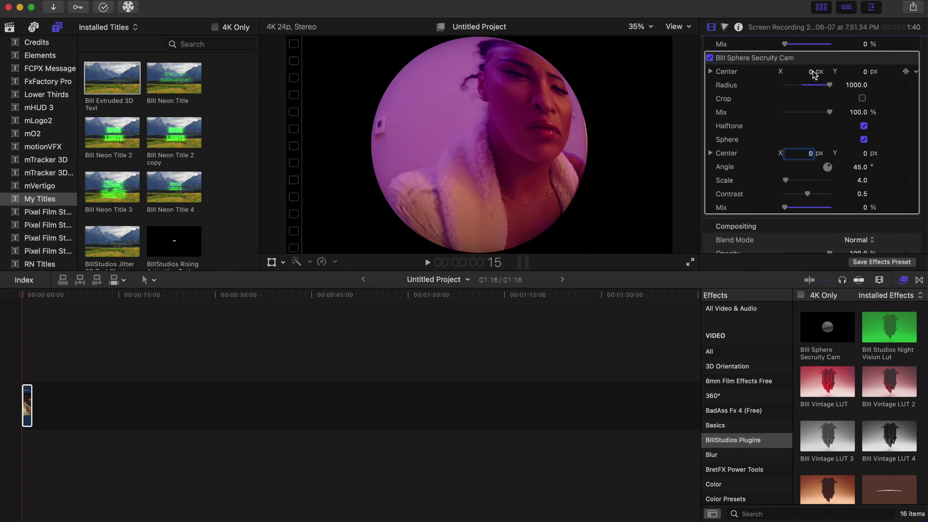
{"action": "mouse_move", "coordinate": [811, 72]}
{"action": "left_mouse_down"}
{"action": "mouse_move", "coordinate": [833, 72]}
{"action": "mouse_move", "coordinate": [810, 71]}
{"action": "left_mouse_up"}
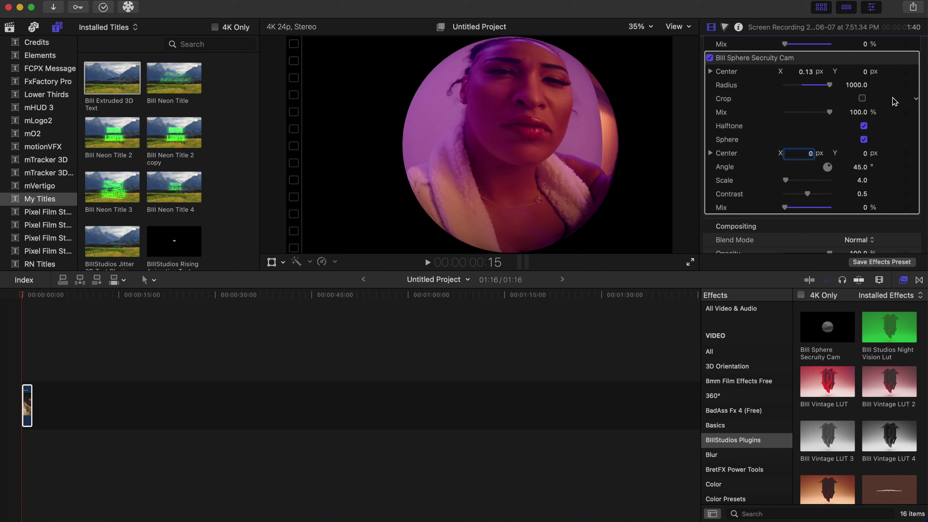
Step: Keyframe Radius and Center, animating Center X from 0.15 at the start to -0.06 at 1:03
{"action": "left_click", "coordinate": [906, 85]}
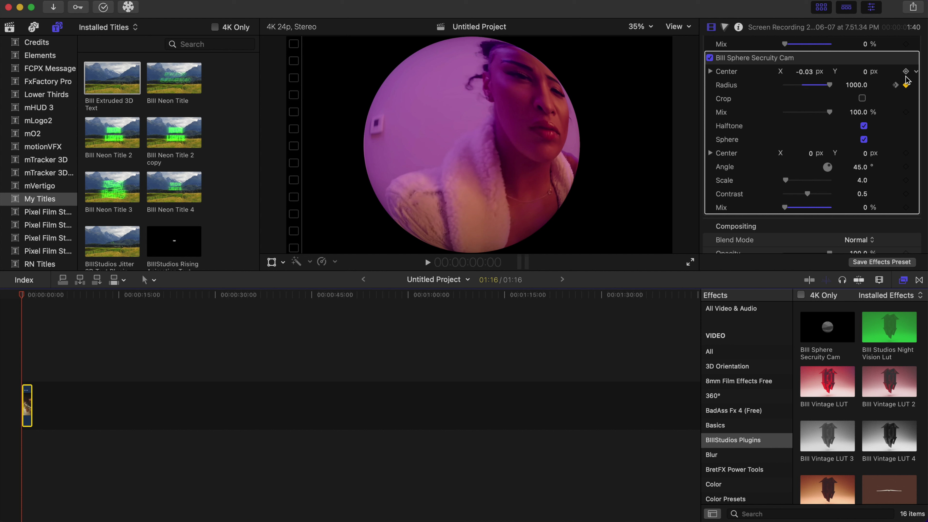
{"action": "left_click", "coordinate": [906, 71]}
{"action": "left_click_drag", "start_coordinate": [805, 72], "coordinate": [803, 71]}
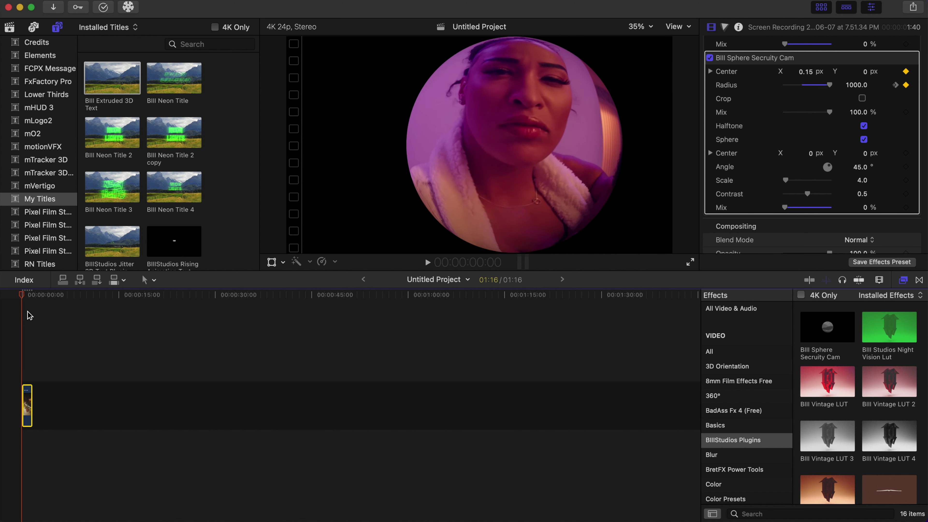
{"action": "left_click_drag", "start_coordinate": [21, 295], "coordinate": [31, 297]}
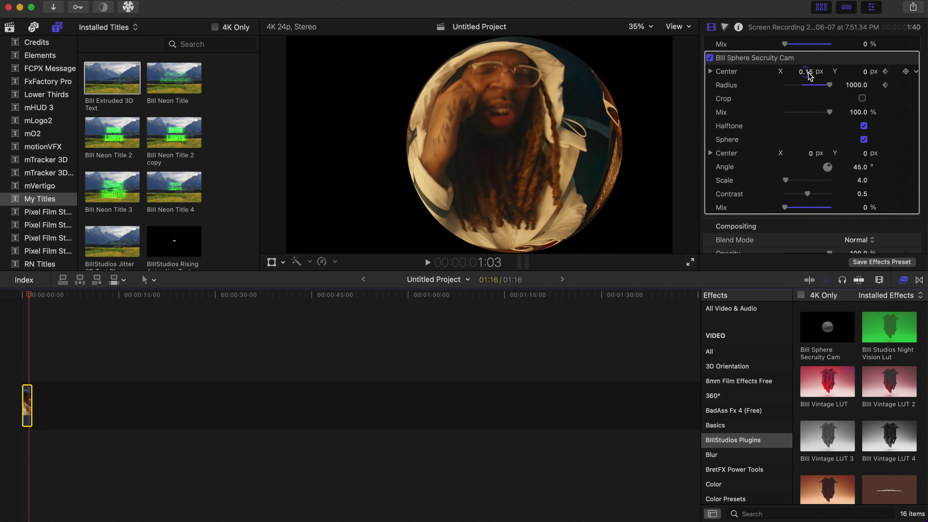
{"action": "left_click_drag", "start_coordinate": [809, 75], "coordinate": [799, 75]}
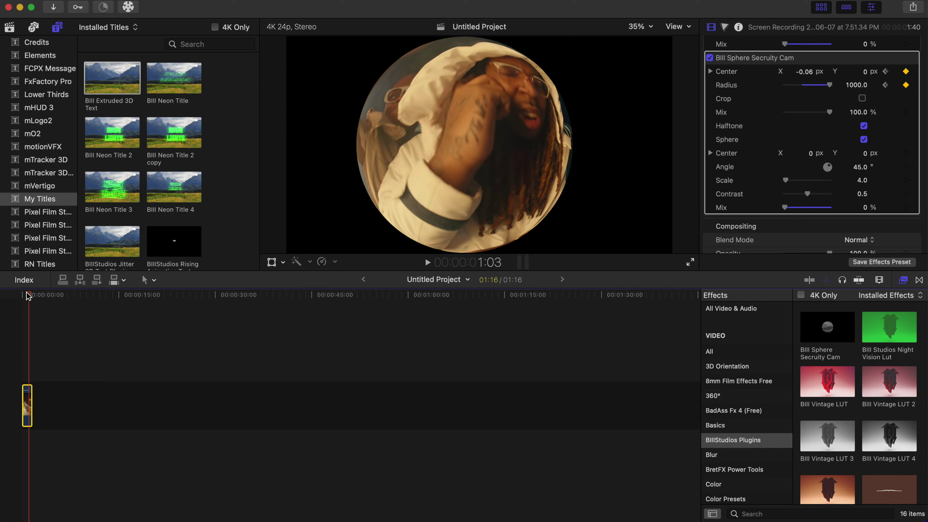
{"action": "left_click_drag", "start_coordinate": [28, 295], "coordinate": [14, 298]}
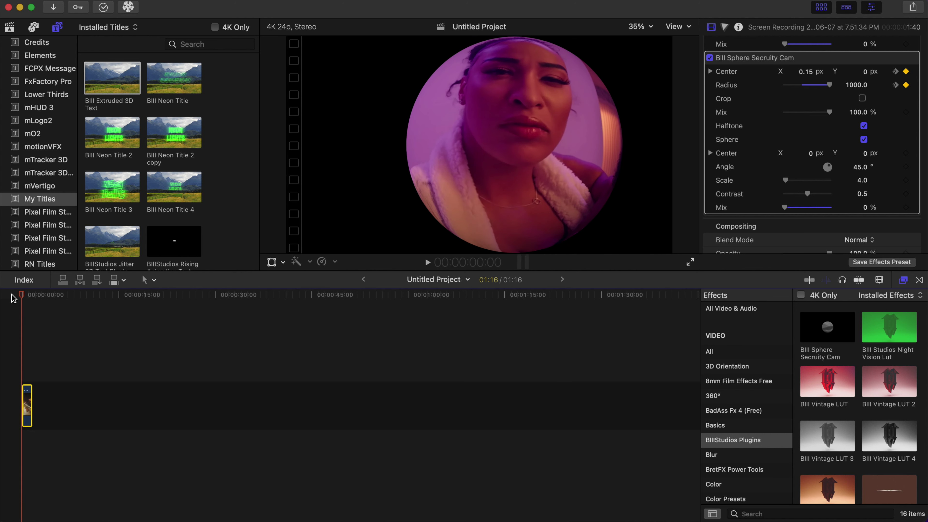
Step: Set the effect Mix to 85.39% and the starting Radius keyframe to 580, then replay the growth
{"action": "key", "text": "space"}
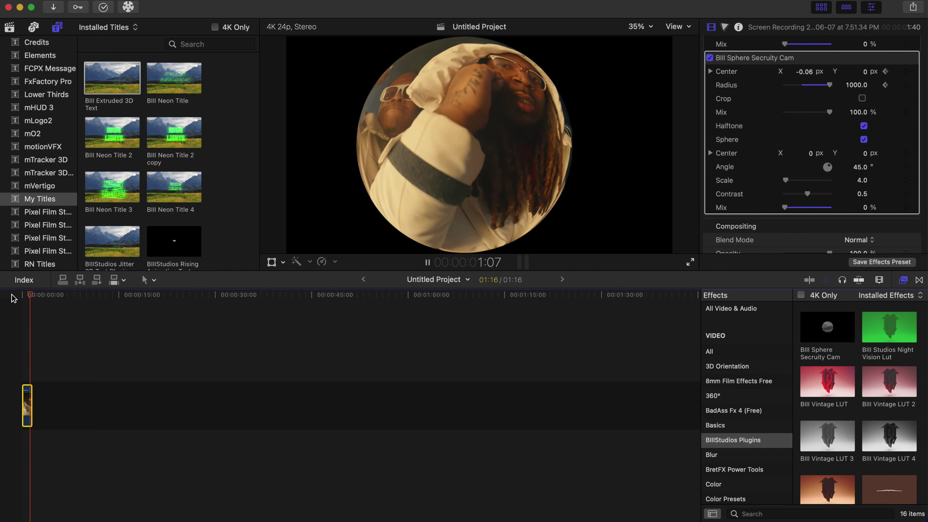
{"action": "left_click", "coordinate": [13, 298]}
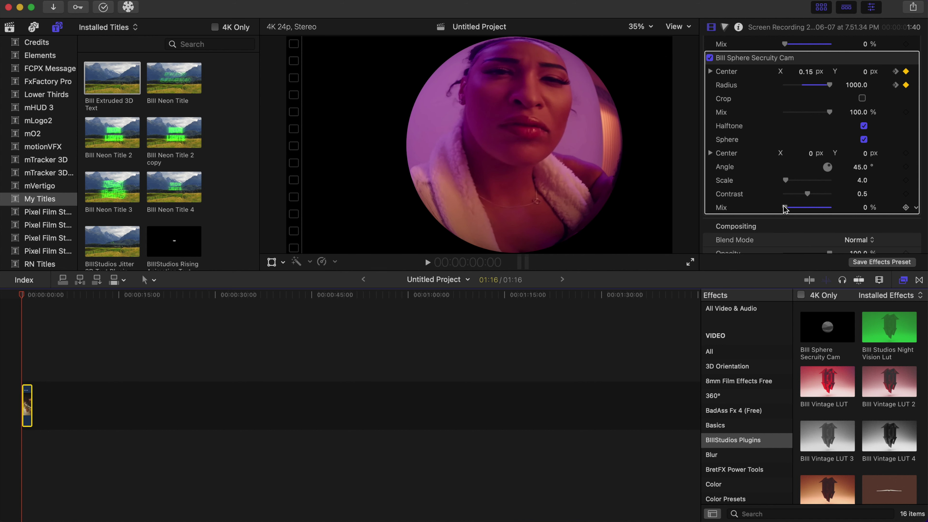
{"action": "left_click_drag", "start_coordinate": [784, 207], "coordinate": [823, 206]}
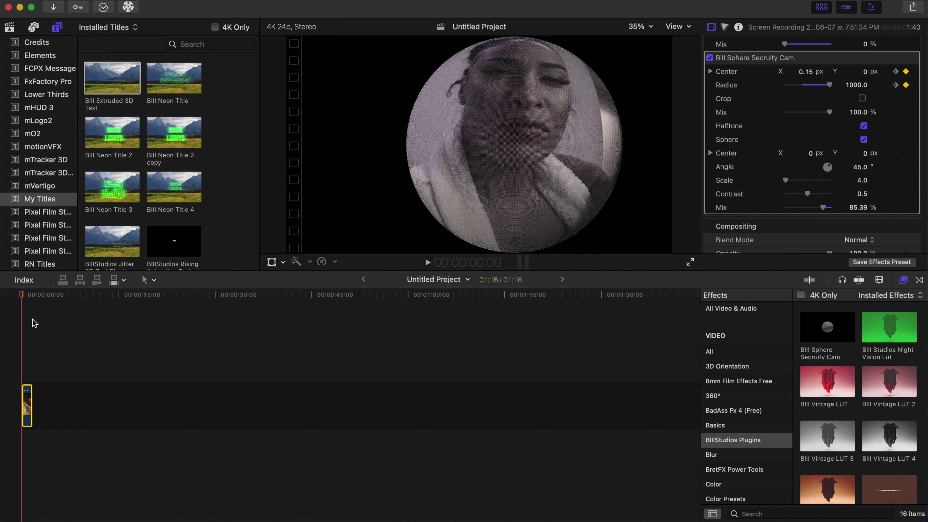
{"action": "left_click_drag", "start_coordinate": [830, 86], "coordinate": [810, 91]}
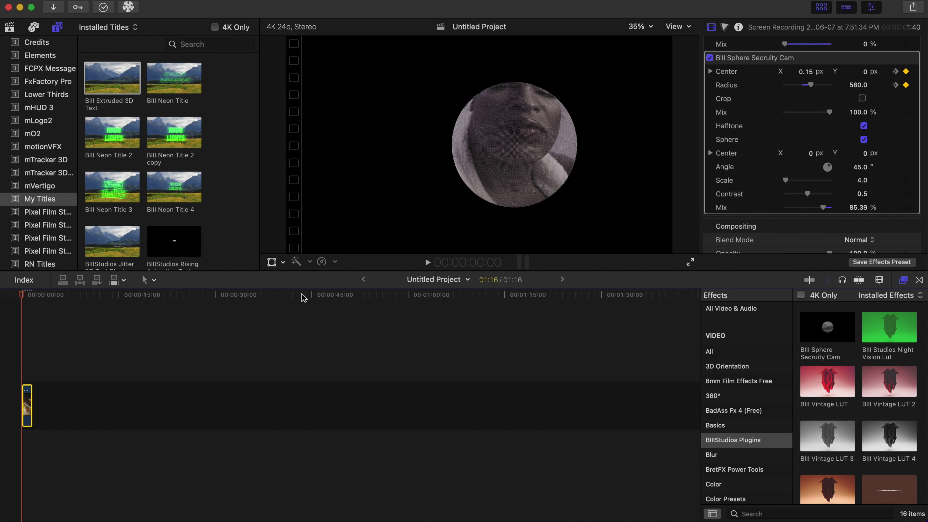
{"action": "mouse_move", "coordinate": [23, 298]}
{"action": "left_mouse_down"}
{"action": "mouse_move", "coordinate": [33, 300]}
{"action": "mouse_move", "coordinate": [22, 300]}
{"action": "left_mouse_up"}
{"action": "key", "text": "space"}
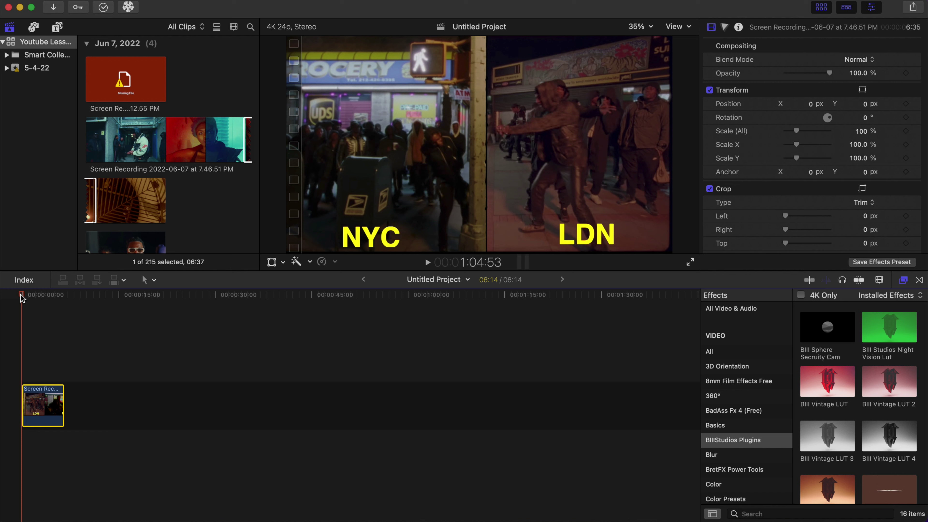
Step: Skim and play the NYC/LDN split-screen clip, then return the playhead to its start
{"action": "left_click_drag", "start_coordinate": [23, 299], "coordinate": [22, 298]}
{"action": "key", "text": "space"}
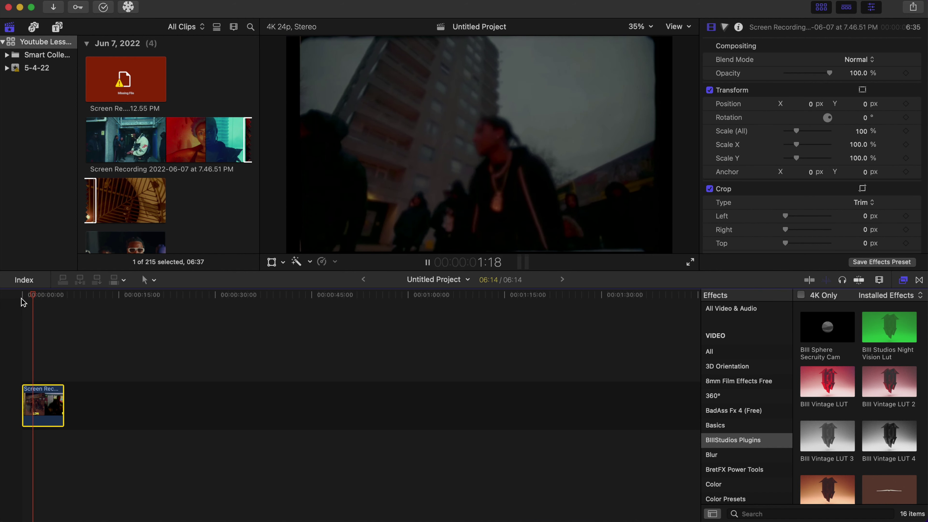
{"action": "left_click_drag", "start_coordinate": [32, 296], "coordinate": [8, 300]}
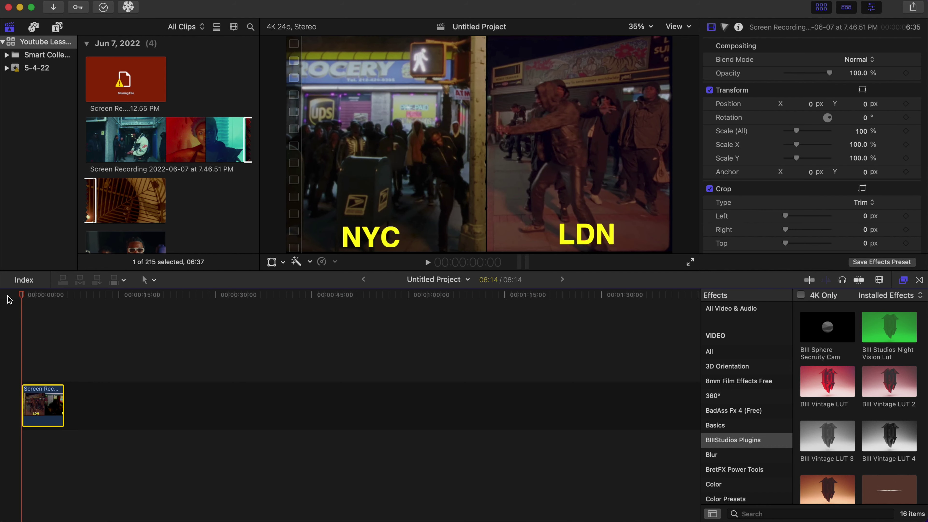
{"action": "scroll", "coordinate": [859, 384], "scroll_direction": "down", "scroll_amount": 3}
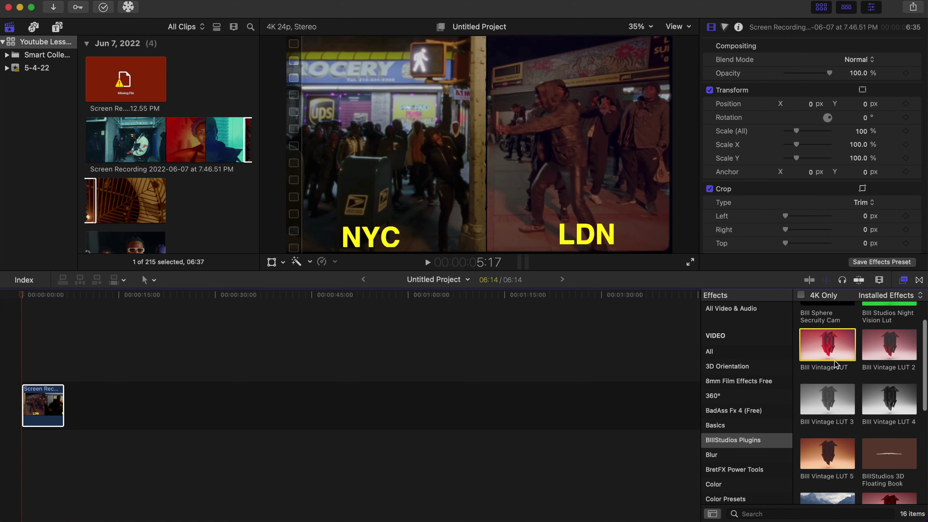
Step: Apply Bill Vintage LUT to the NYC/LDN clip with Amount 0.19 and Mix 85.66%
{"action": "left_click", "coordinate": [841, 350]}
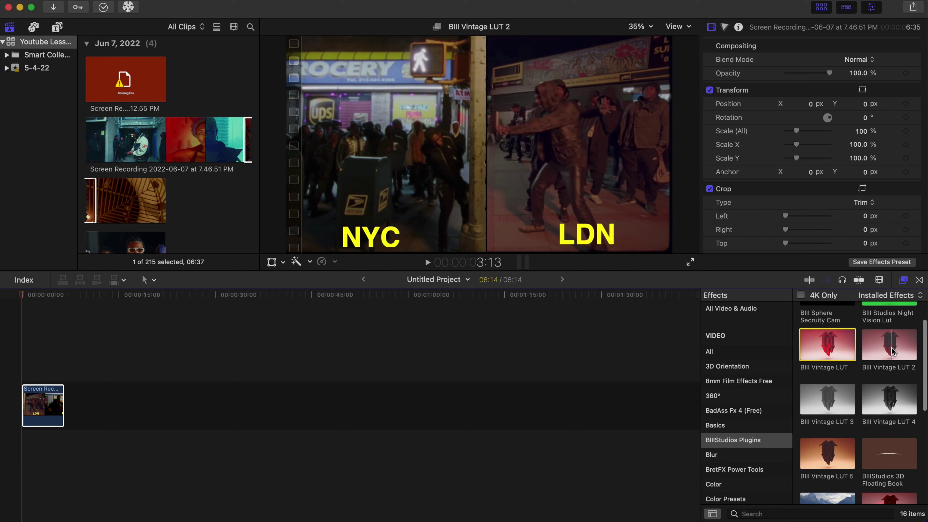
{"action": "left_click_drag", "start_coordinate": [869, 359], "coordinate": [33, 409]}
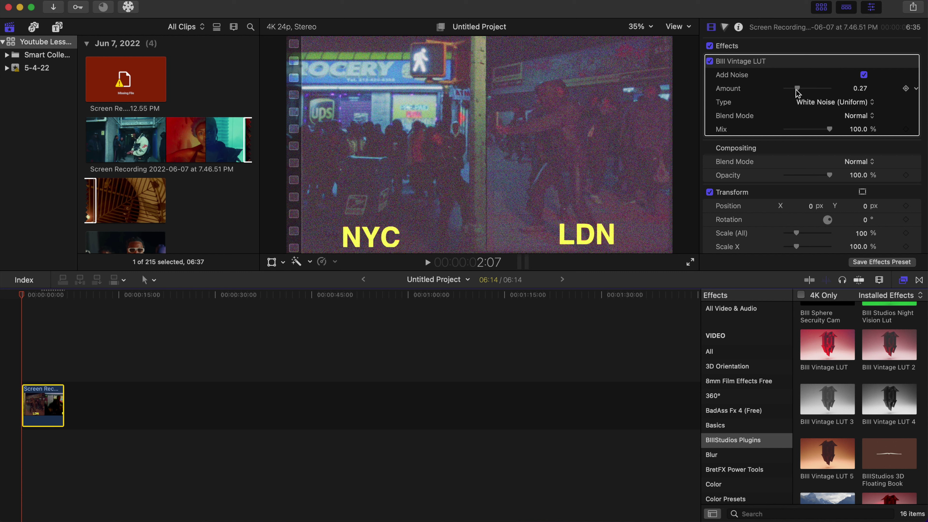
{"action": "left_click_drag", "start_coordinate": [797, 90], "coordinate": [794, 90]}
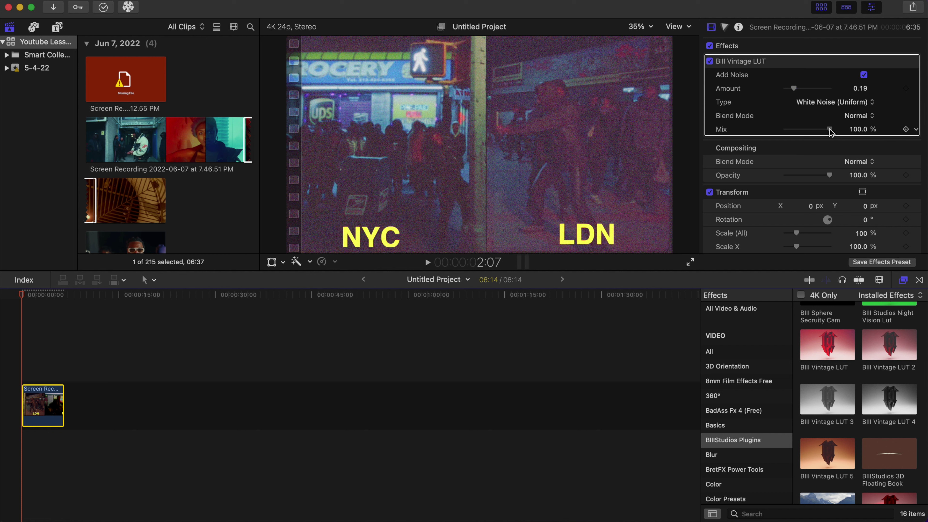
{"action": "left_click_drag", "start_coordinate": [830, 129], "coordinate": [825, 129]}
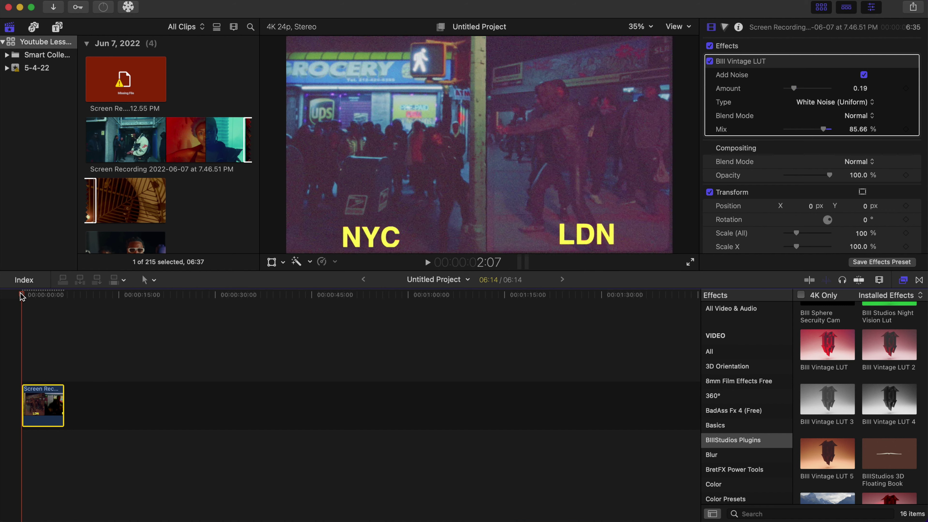
Step: Preview the Bill Vintage LUT grade and nudge its Mix up slightly
{"action": "key", "text": "space"}
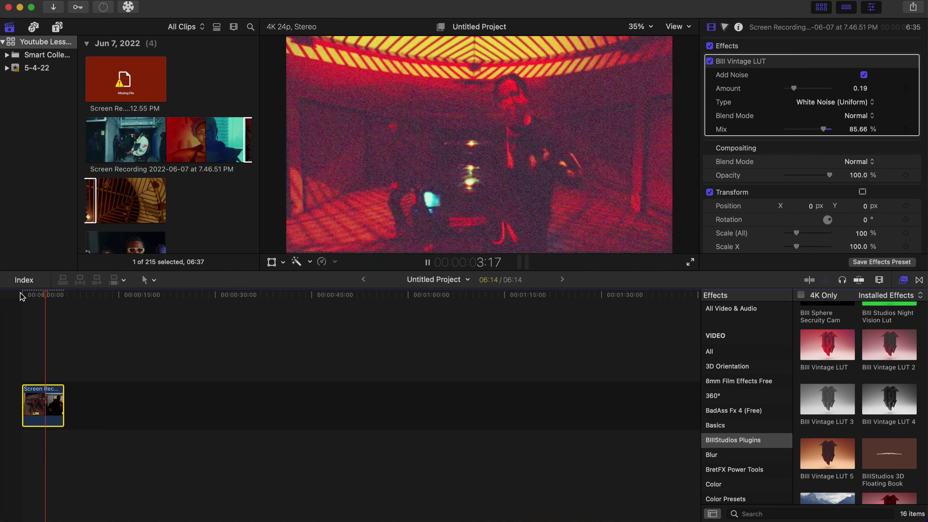
{"action": "key", "text": "space"}
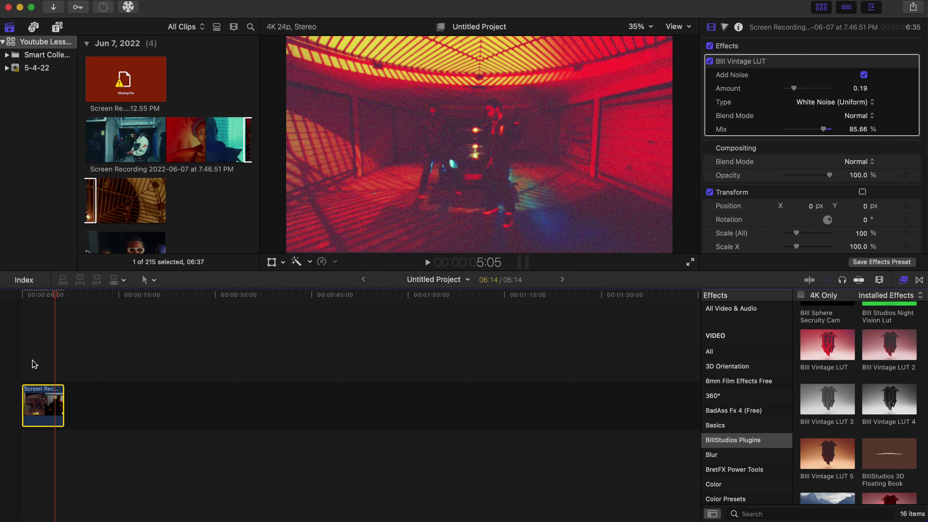
{"action": "left_click", "coordinate": [15, 297]}
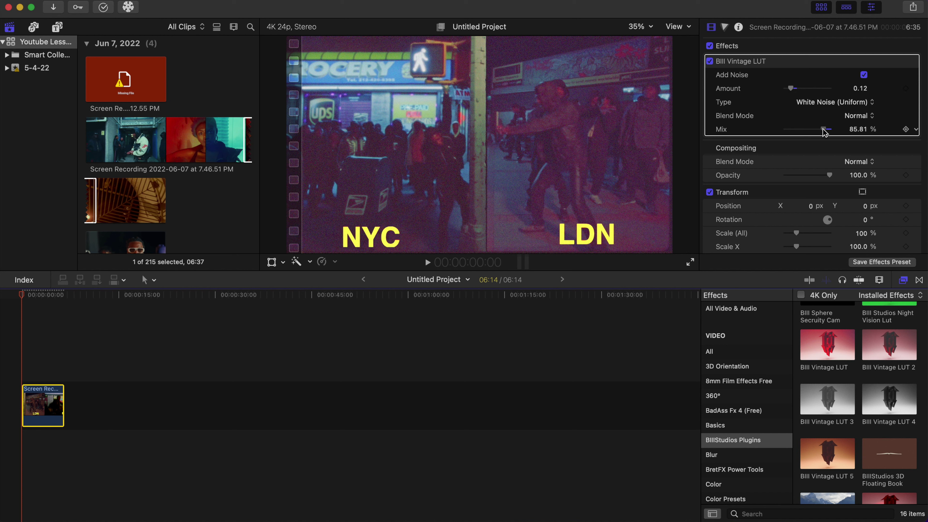
{"action": "left_click_drag", "start_coordinate": [823, 127], "coordinate": [824, 129]}
{"action": "key", "text": "space"}
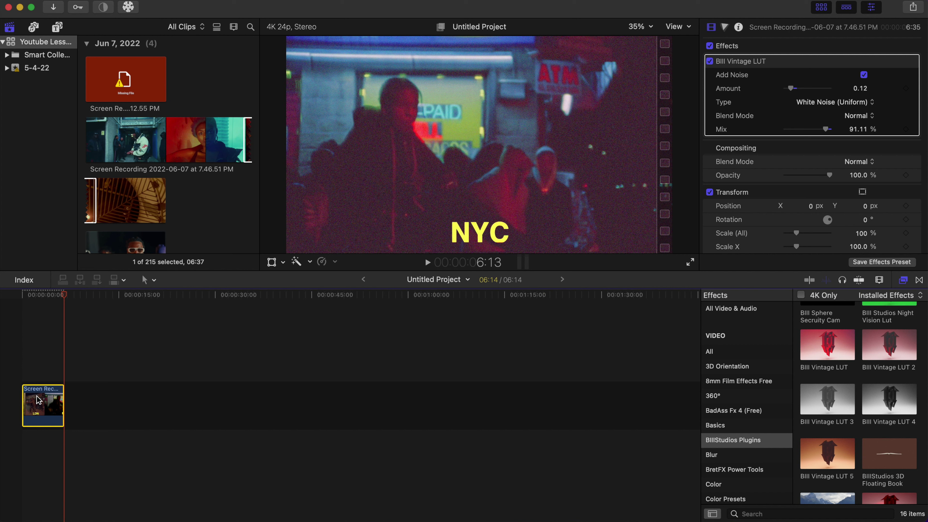
Step: Replay the graded NYC/LDN clip, then delete it from the timeline
{"action": "left_click", "coordinate": [26, 370]}
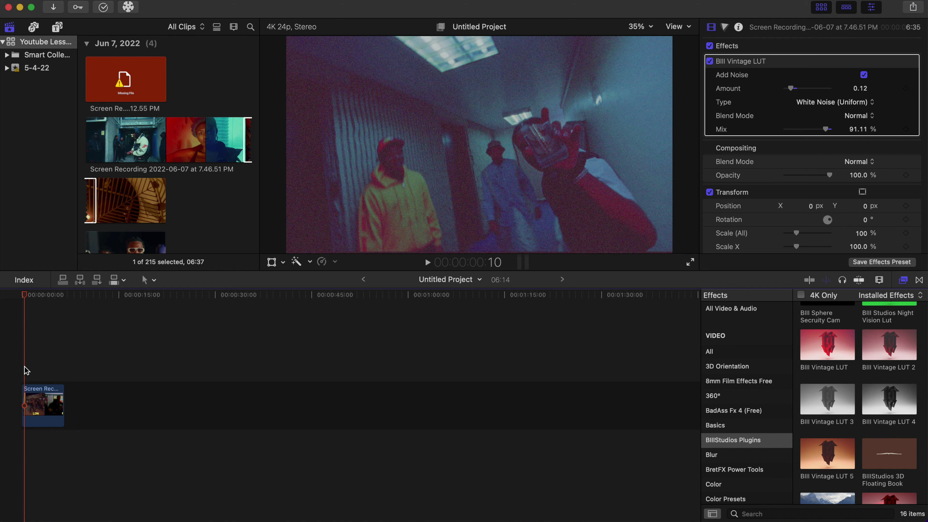
{"action": "key", "text": "space"}
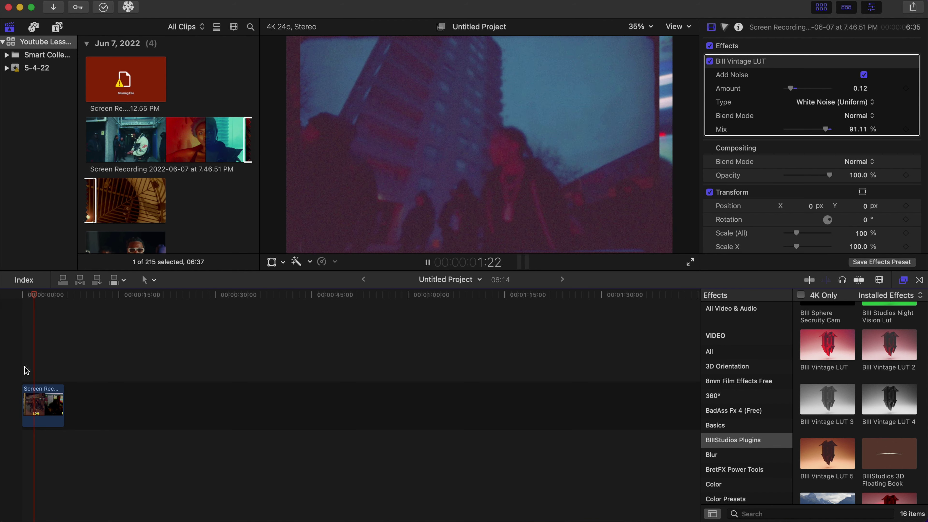
{"action": "key", "text": "space"}
{"action": "left_click", "coordinate": [41, 416]}
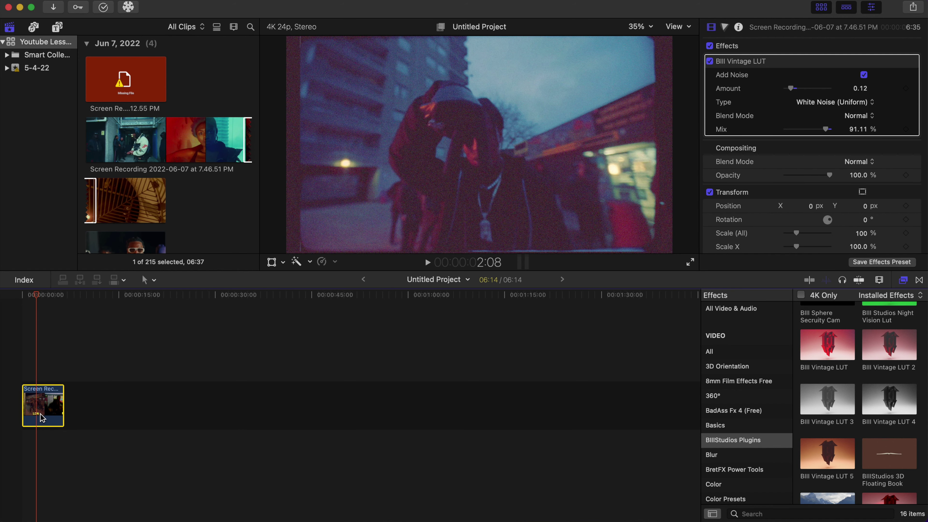
{"action": "key", "text": "Delete"}
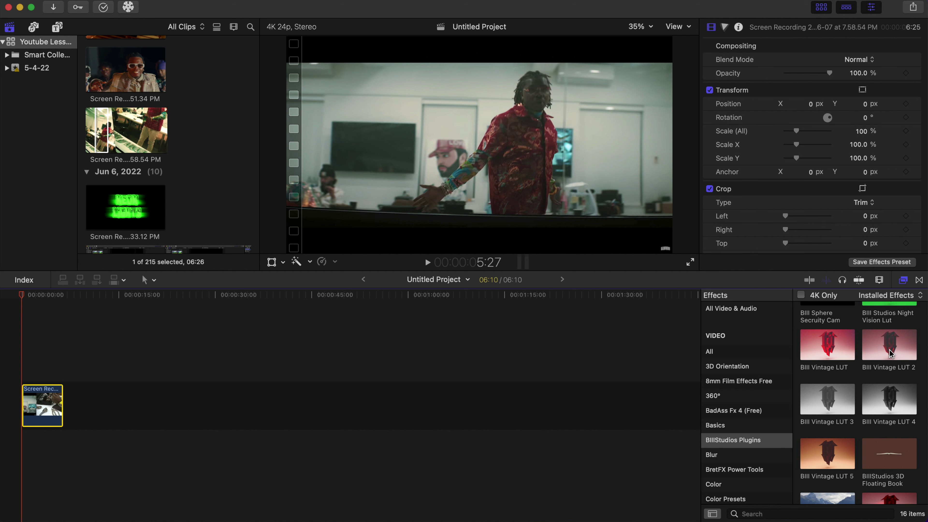
Step: Apply Bill Vintage LUT 2 to the red-shirt clip with Amount 0.19 and Mix 89.89%
{"action": "left_click_drag", "start_coordinate": [890, 352], "coordinate": [37, 413]}
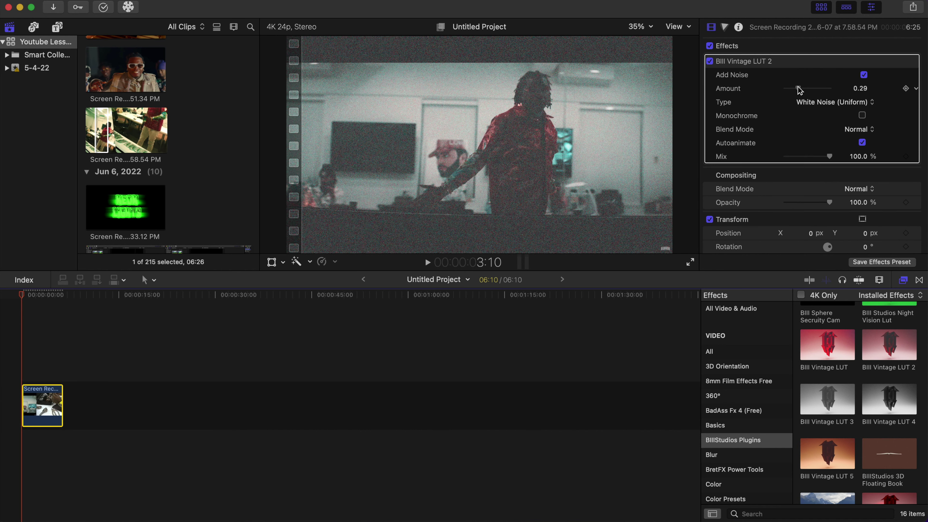
{"action": "left_click_drag", "start_coordinate": [796, 90], "coordinate": [793, 90]}
{"action": "left_click_drag", "start_coordinate": [830, 159], "coordinate": [827, 159]}
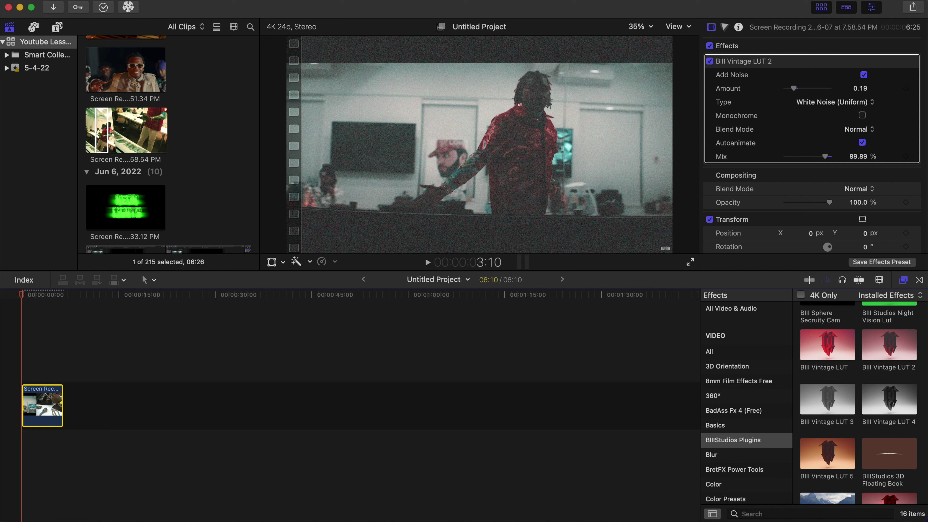
{"action": "left_click", "coordinate": [709, 62]}
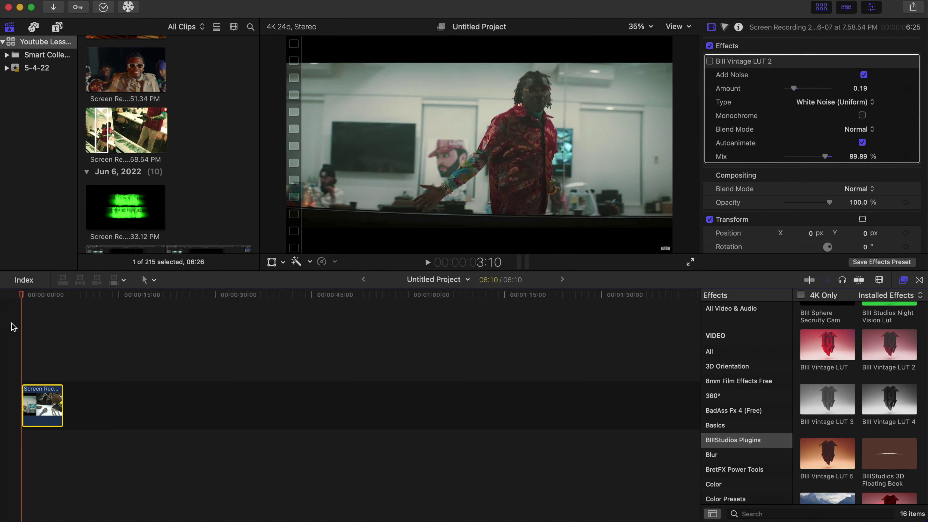
{"action": "key", "text": "space"}
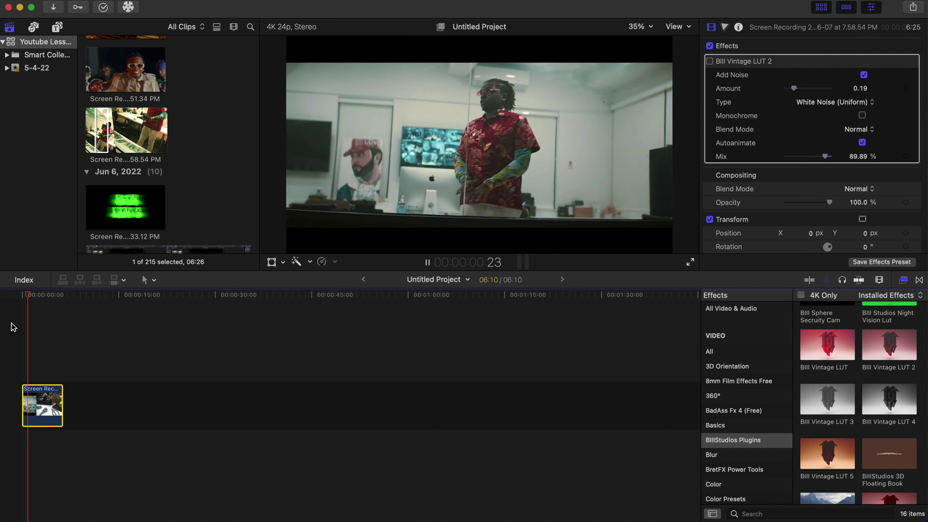
{"action": "key", "text": "space"}
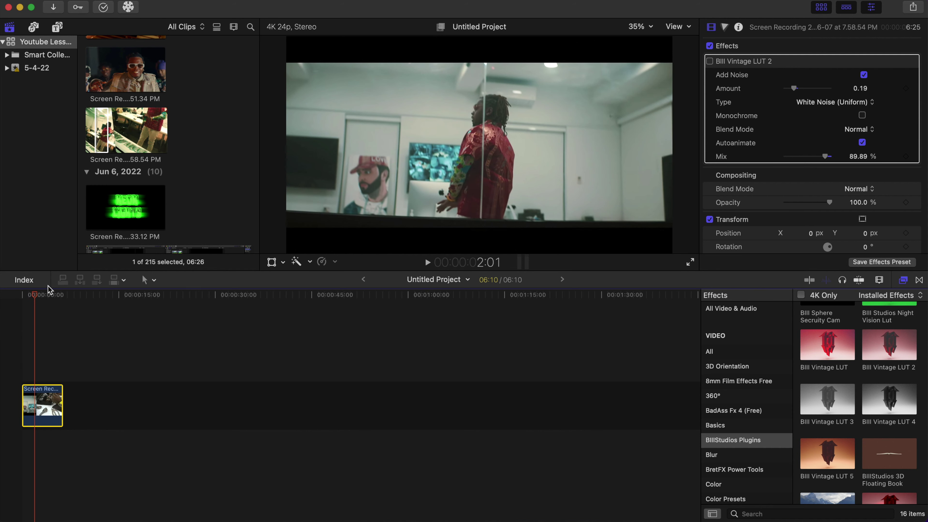
{"action": "key", "text": "Home"}
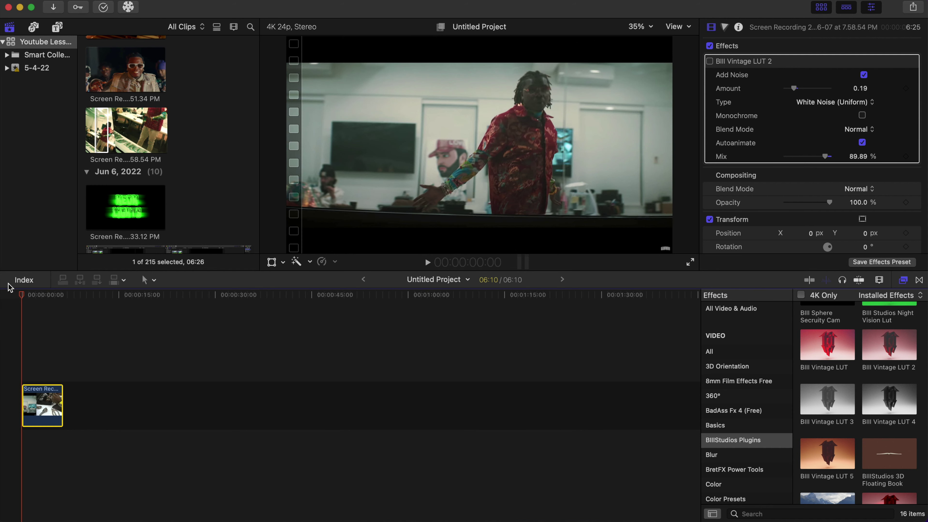
{"action": "left_click", "coordinate": [710, 61]}
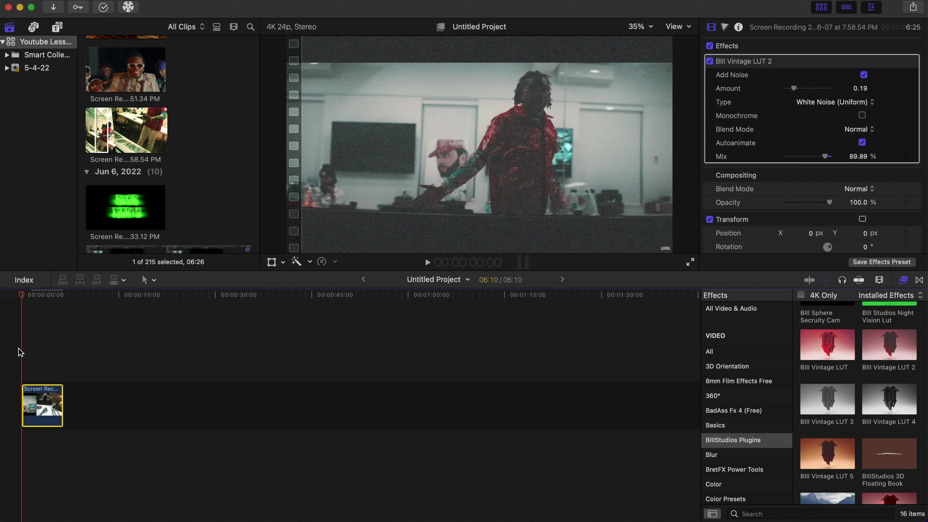
{"action": "key", "text": "space"}
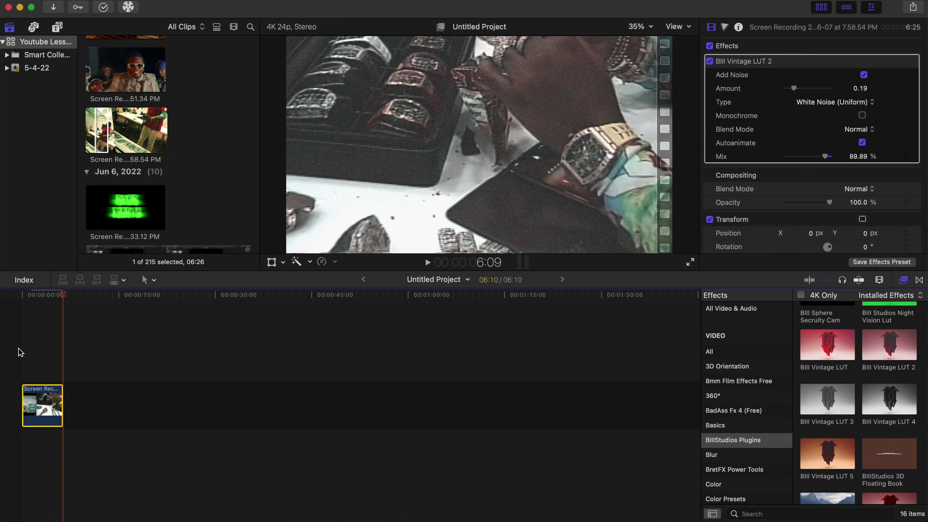
{"action": "key", "text": "space"}
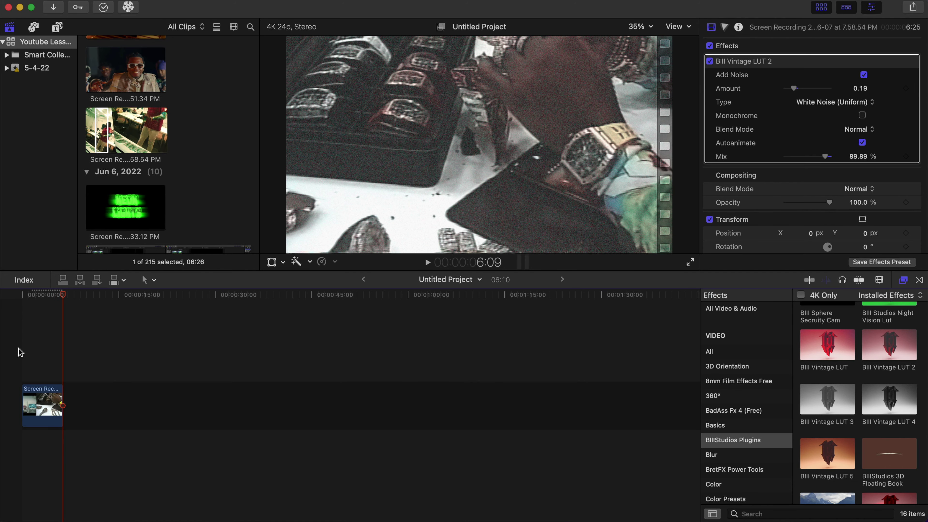
{"action": "key", "text": "Home"}
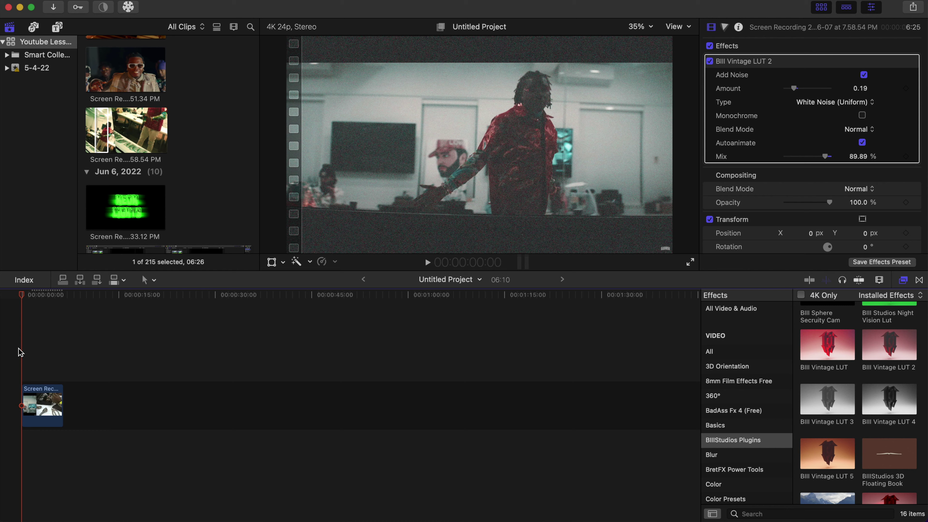
{"action": "key", "text": "space"}
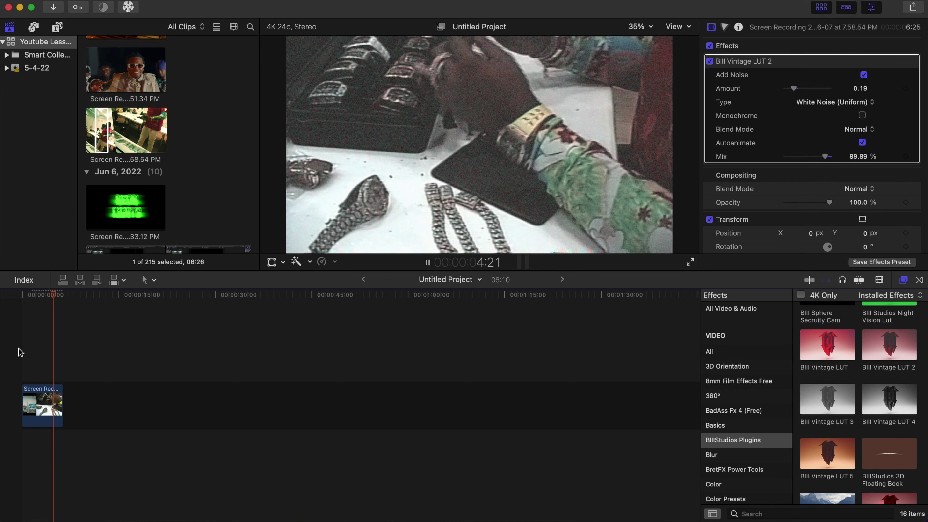
{"action": "key", "text": "space"}
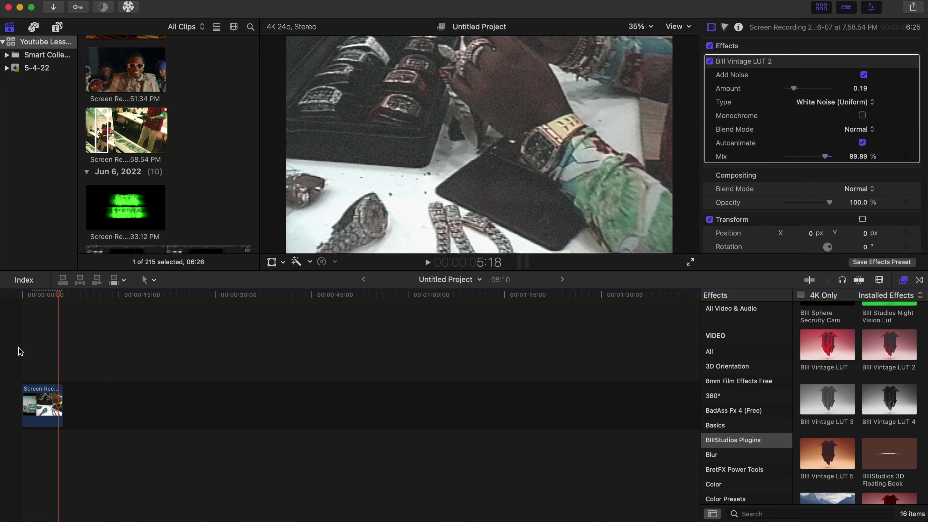
{"action": "left_click", "coordinate": [56, 412]}
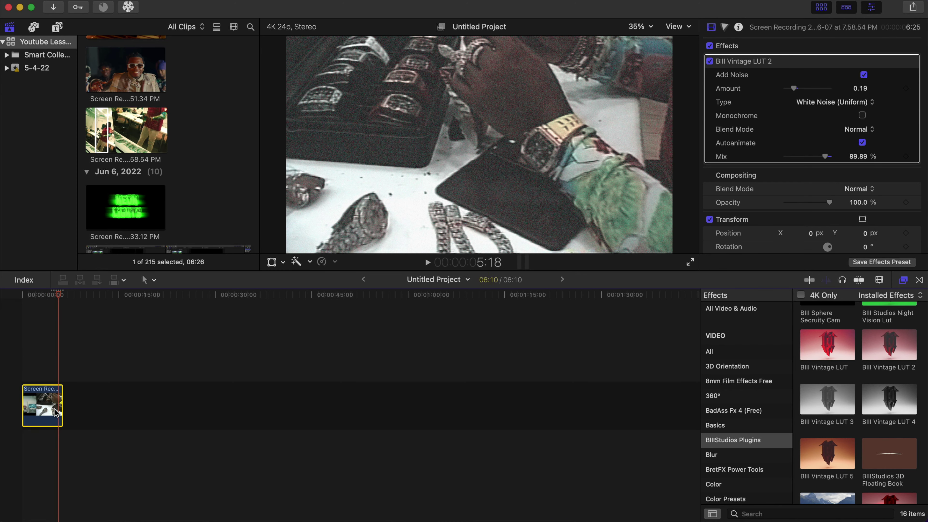
Step: Delete the old clip, mute CX9A6282's Dialogue-1 audio and apply Bill Vintage LUT 4
{"action": "key", "text": "Delete"}
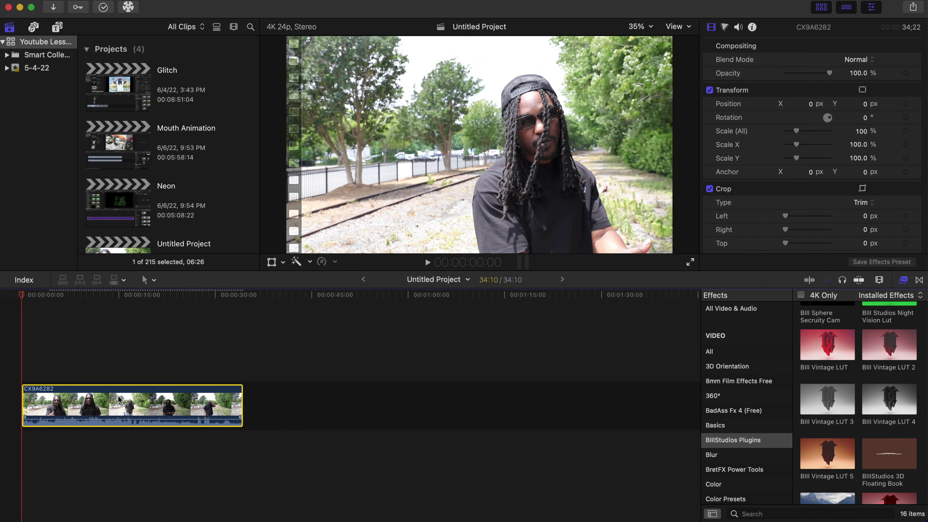
{"action": "left_click", "coordinate": [738, 27]}
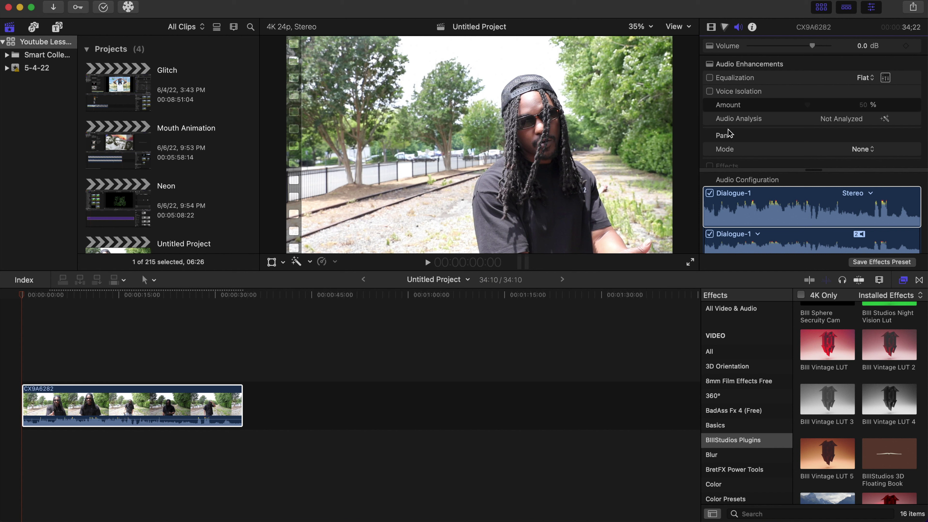
{"action": "left_click", "coordinate": [710, 193]}
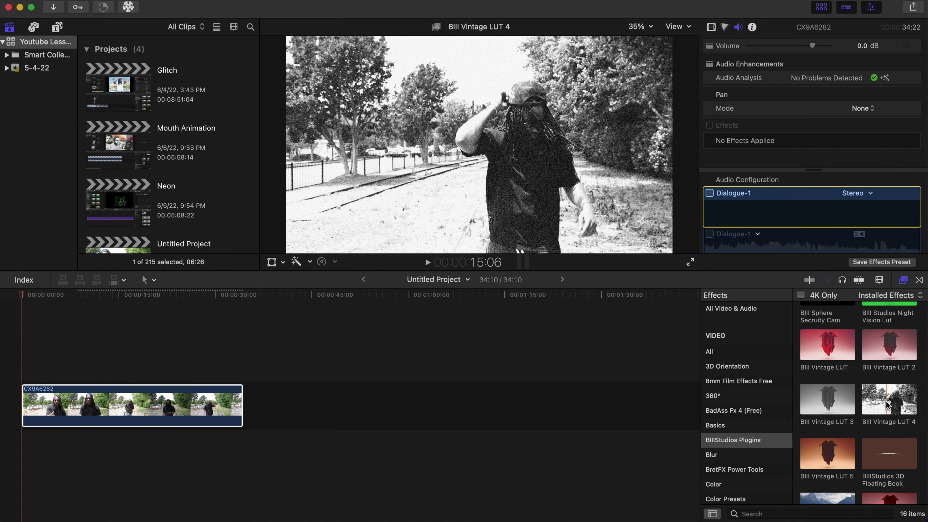
{"action": "left_click_drag", "start_coordinate": [889, 405], "coordinate": [169, 408]}
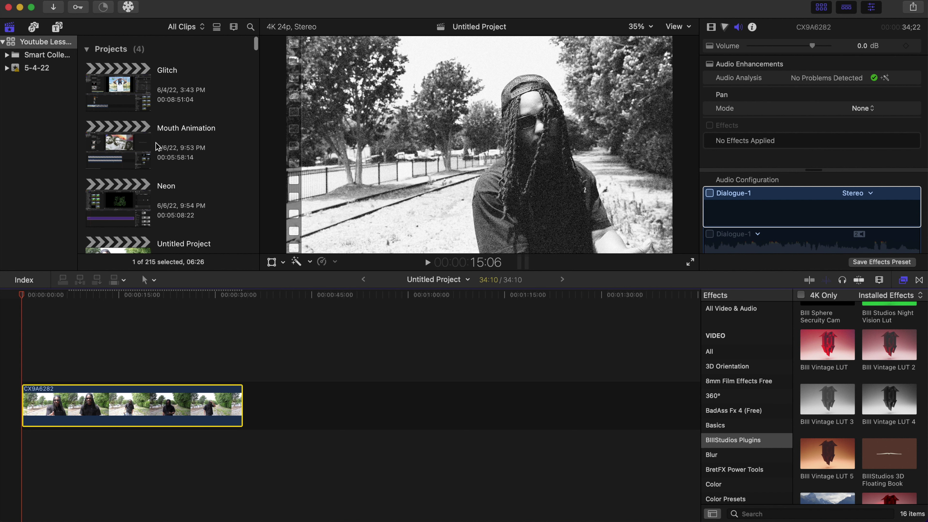
Step: Place the Bill Extruded 3D Text title from My Titles above the railway-track clip
{"action": "left_click", "coordinate": [58, 27]}
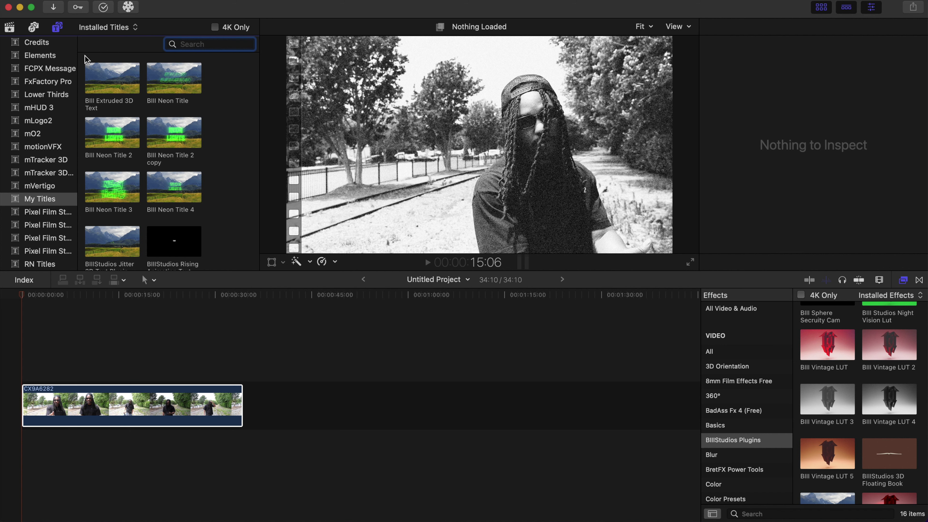
{"action": "left_click_drag", "start_coordinate": [103, 79], "coordinate": [198, 375]}
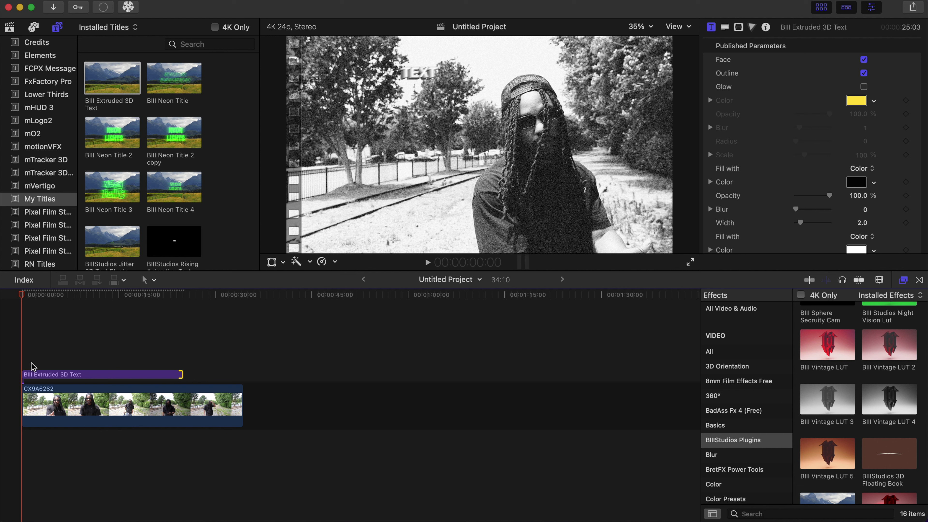
Step: Play the project with the new 3D title over the railway clip, dismissing the dropped-frames alert
{"action": "left_click", "coordinate": [174, 404]}
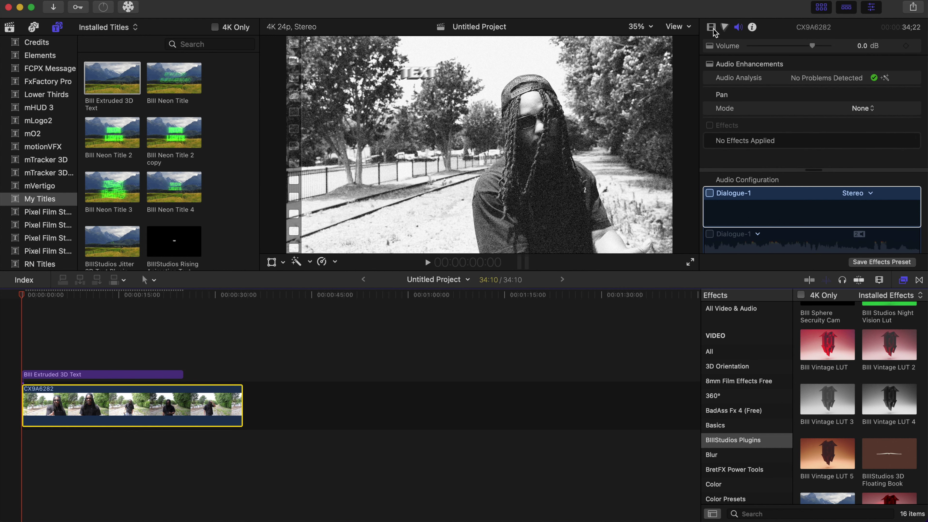
{"action": "left_click", "coordinate": [711, 27]}
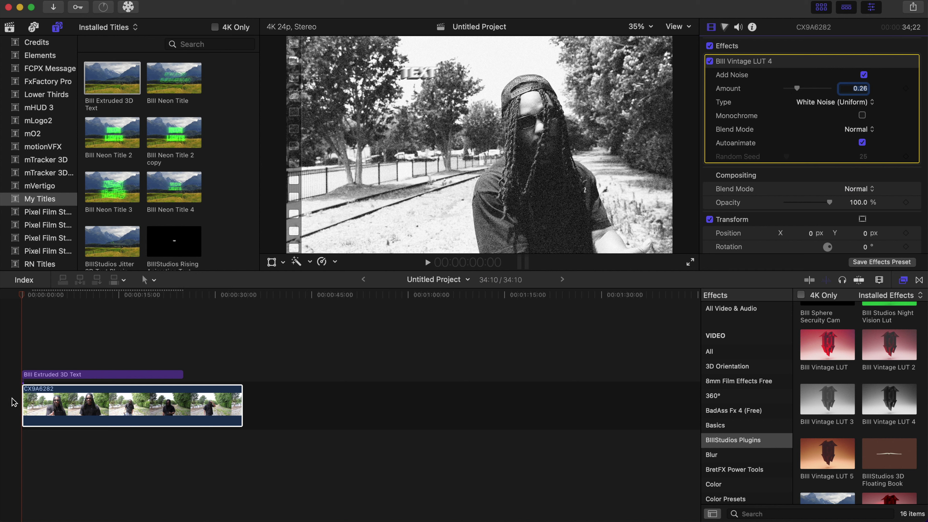
{"action": "key", "text": "space"}
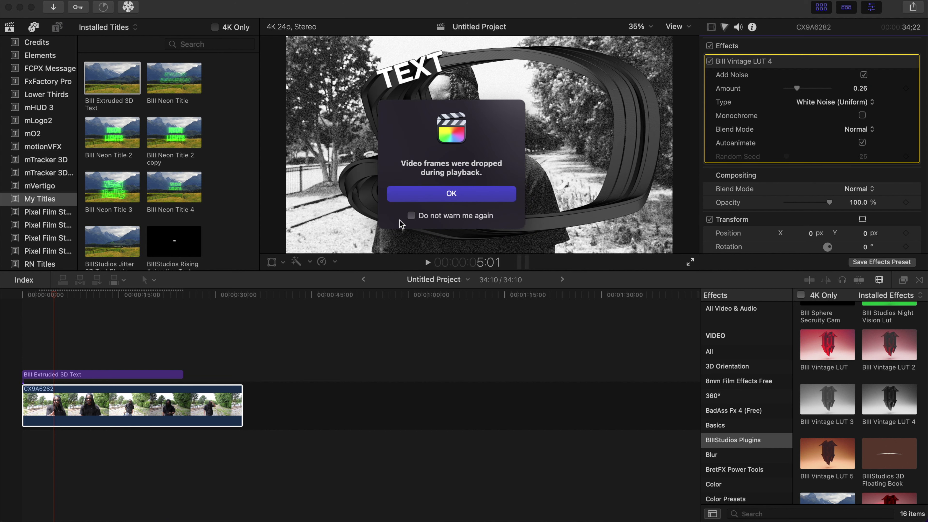
{"action": "left_click", "coordinate": [451, 193]}
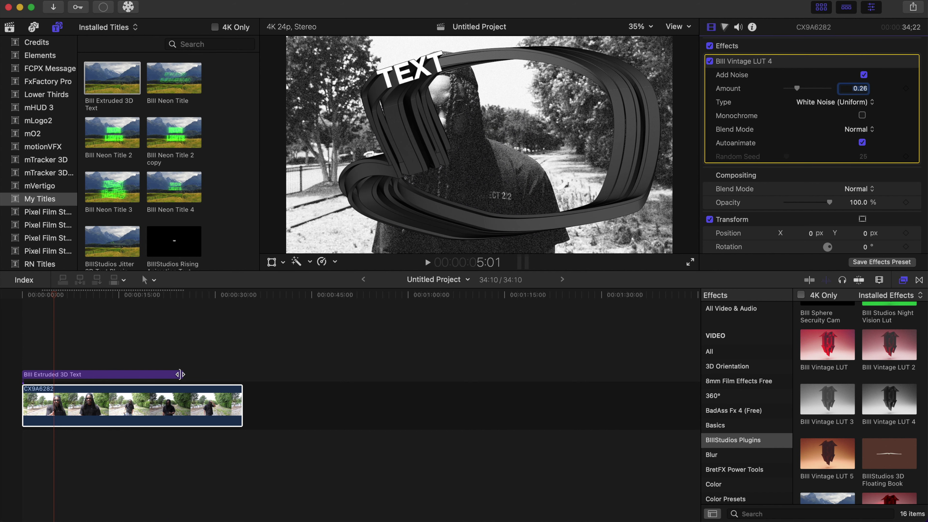
Step: Trim the Bill Extruded 3D Text title to 15:12 from the clip start, preview it, and select it
{"action": "left_click_drag", "start_coordinate": [180, 374], "coordinate": [118, 376]}
{"action": "left_click", "coordinate": [21, 343]}
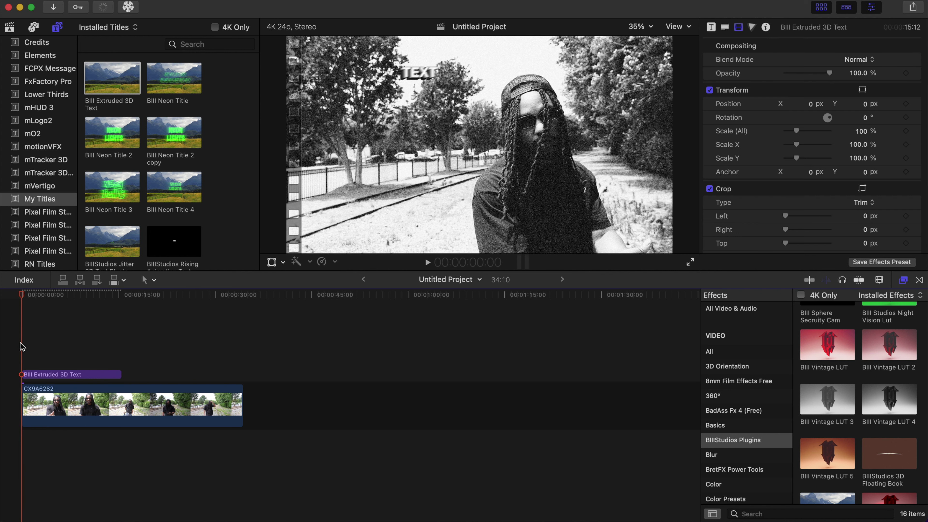
{"action": "key", "text": "space"}
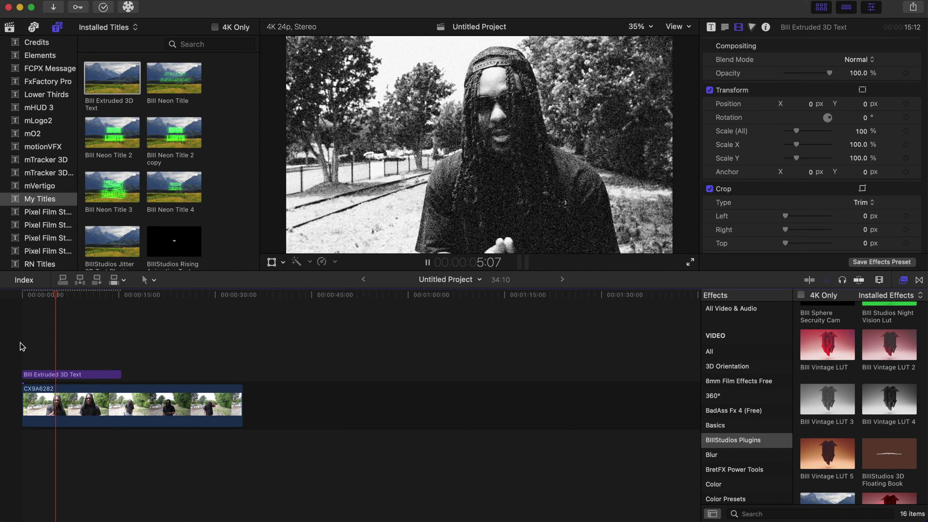
{"action": "key", "text": "space"}
{"action": "left_click", "coordinate": [68, 374]}
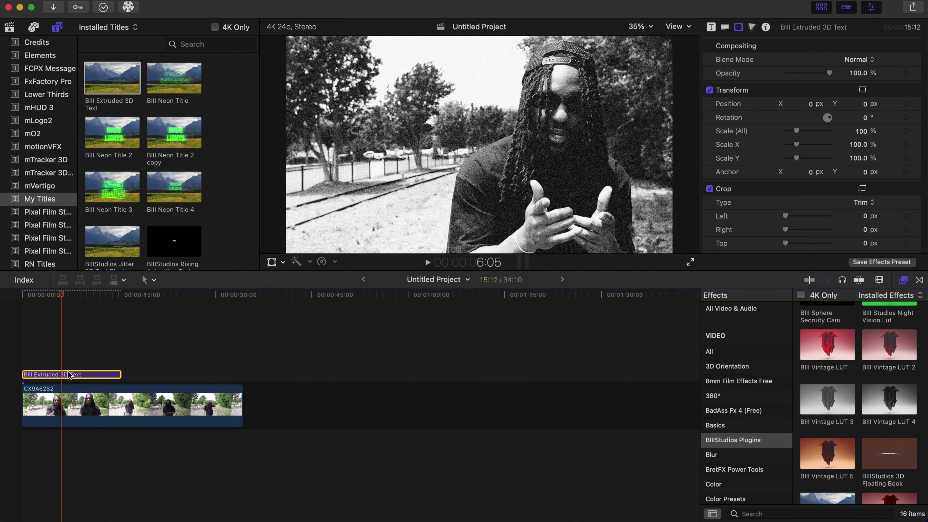
{"action": "left_click", "coordinate": [713, 32]}
{"action": "key", "text": "Tab"}
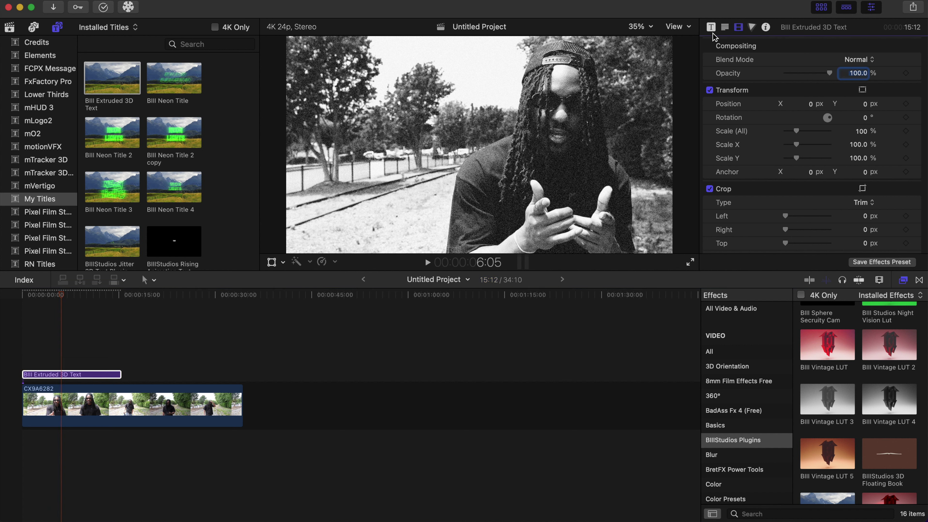
{"action": "left_click", "coordinate": [711, 28]}
{"action": "left_click", "coordinate": [725, 28]}
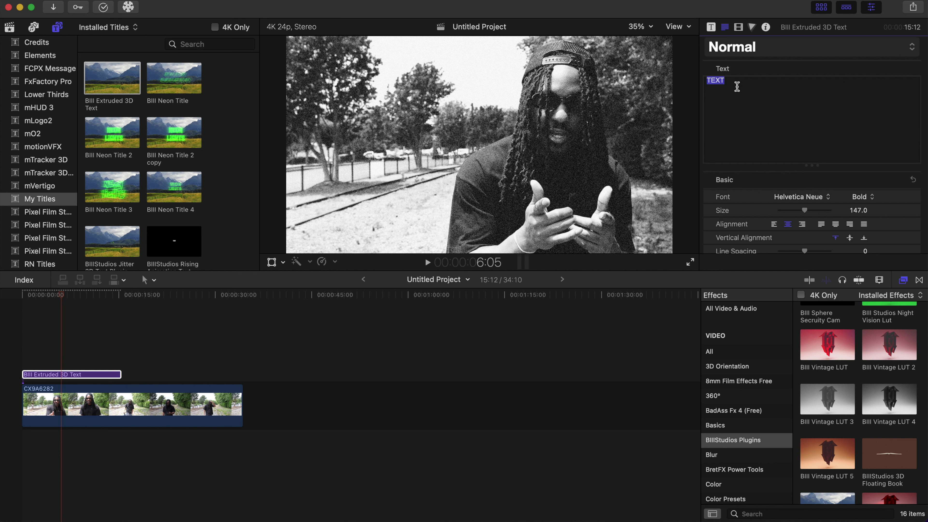
{"action": "type", "text": "SENSEI7"}
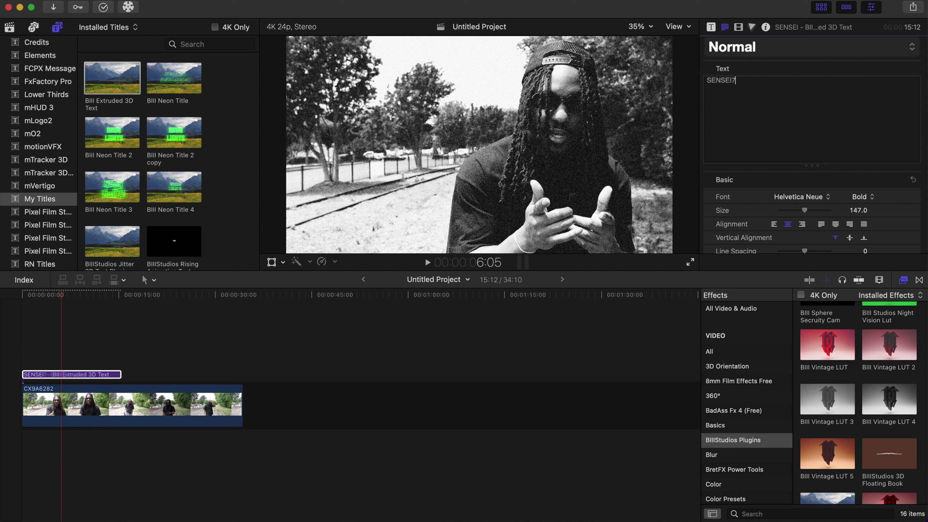
{"action": "left_click", "coordinate": [21, 338]}
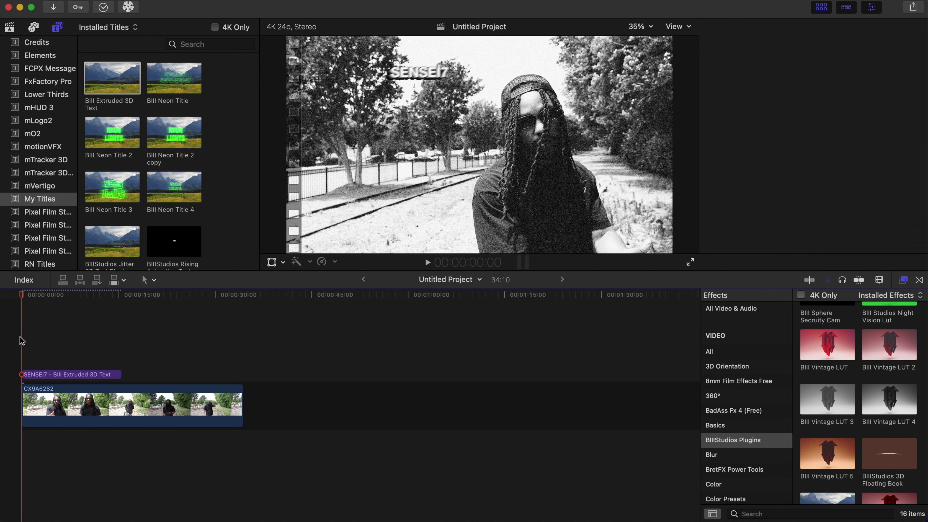
{"action": "key", "text": "space"}
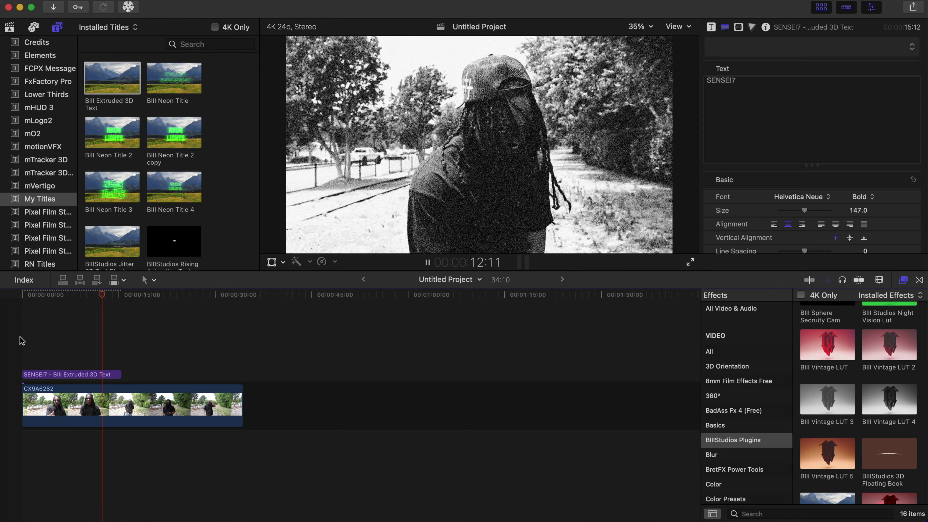
Step: Set the SENSEI7 title's Outline colour to blue in the Text inspector
{"action": "left_click", "coordinate": [97, 375]}
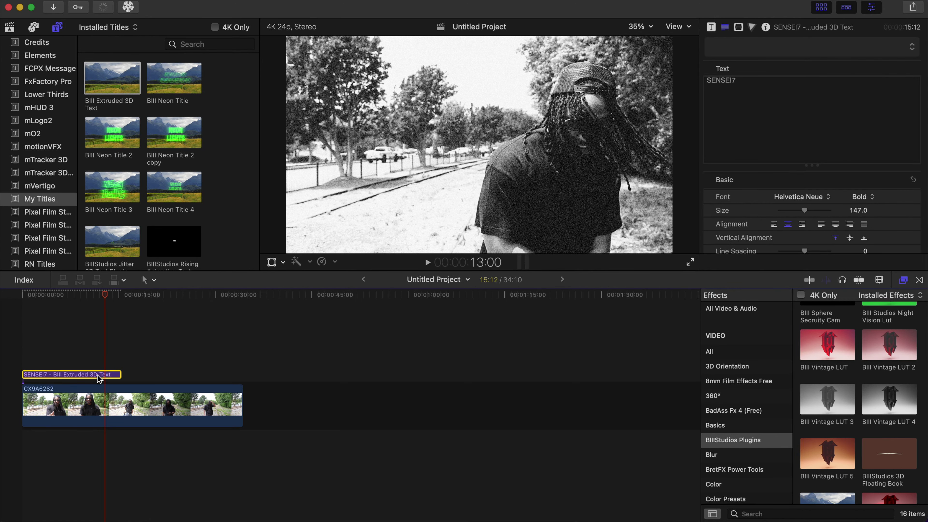
{"action": "left_click", "coordinate": [738, 27]}
{"action": "left_click", "coordinate": [724, 27]}
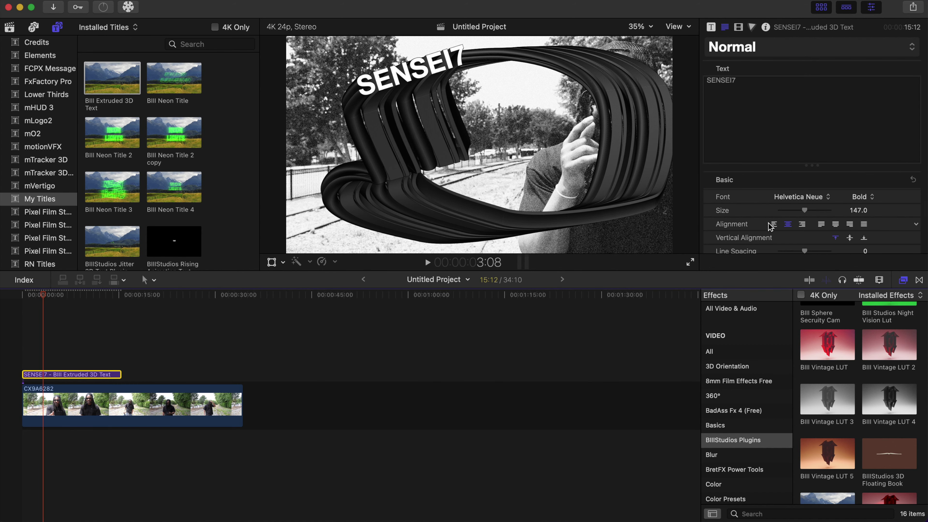
{"action": "scroll", "coordinate": [769, 223], "scroll_direction": "down", "scroll_amount": 15}
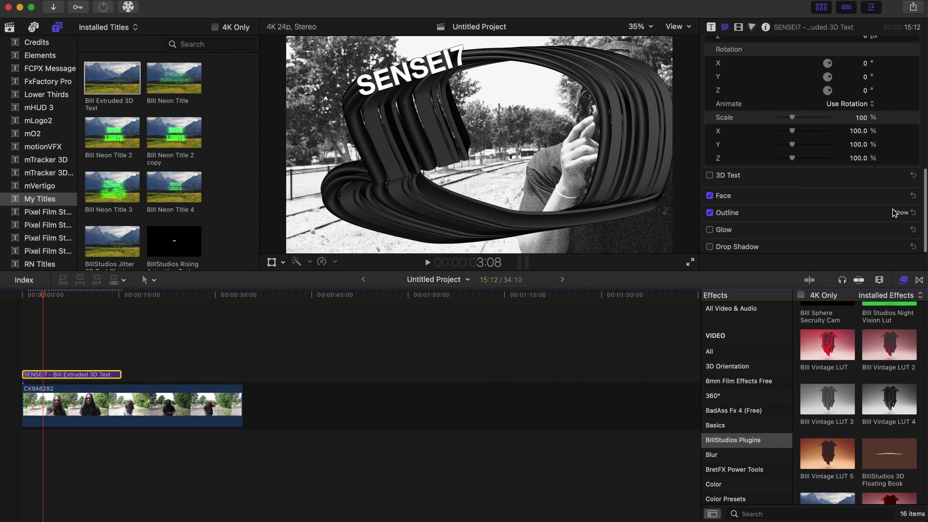
{"action": "left_click", "coordinate": [901, 214]}
{"action": "left_click", "coordinate": [875, 242]}
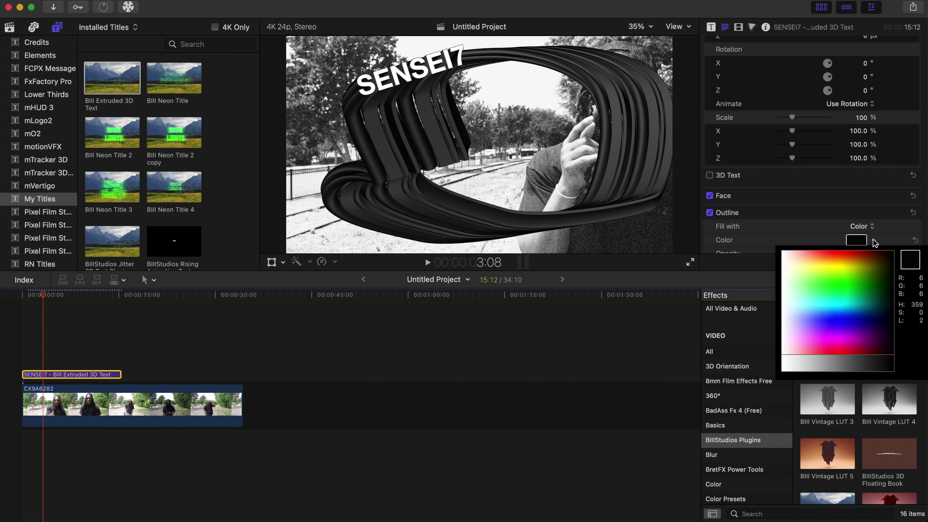
{"action": "left_click_drag", "start_coordinate": [850, 255], "coordinate": [835, 321]}
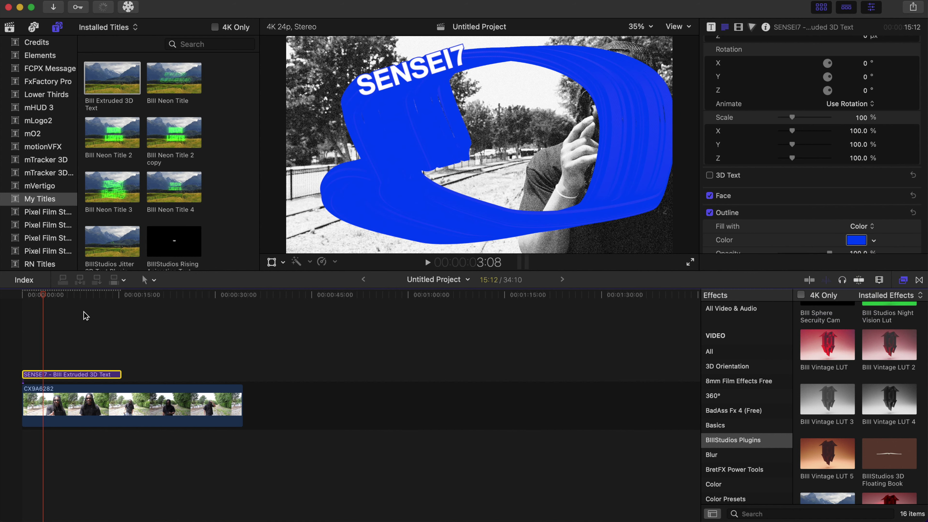
Step: Play from the timeline start to preview the blue-outlined SENSEI7 title, then reselect it
{"action": "left_click", "coordinate": [22, 338]}
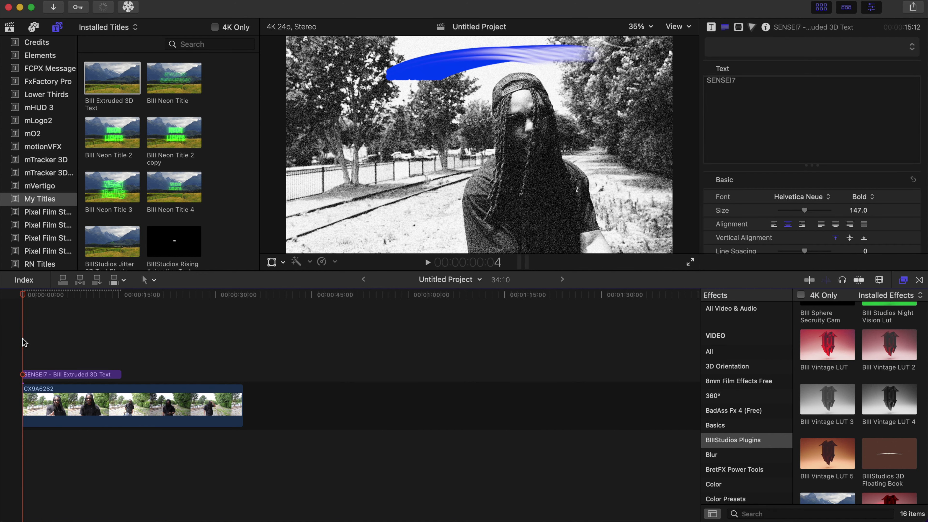
{"action": "key", "text": "space"}
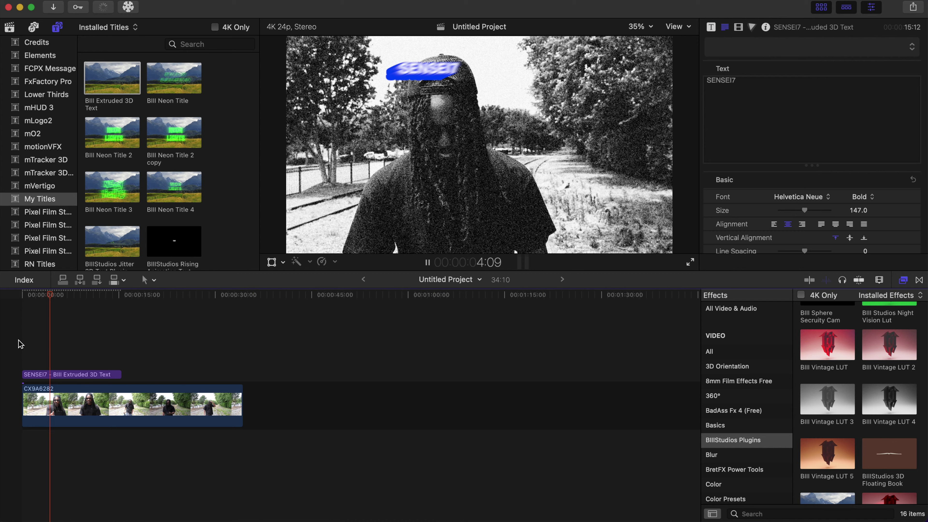
{"action": "key", "text": "space"}
{"action": "left_click", "coordinate": [66, 375]}
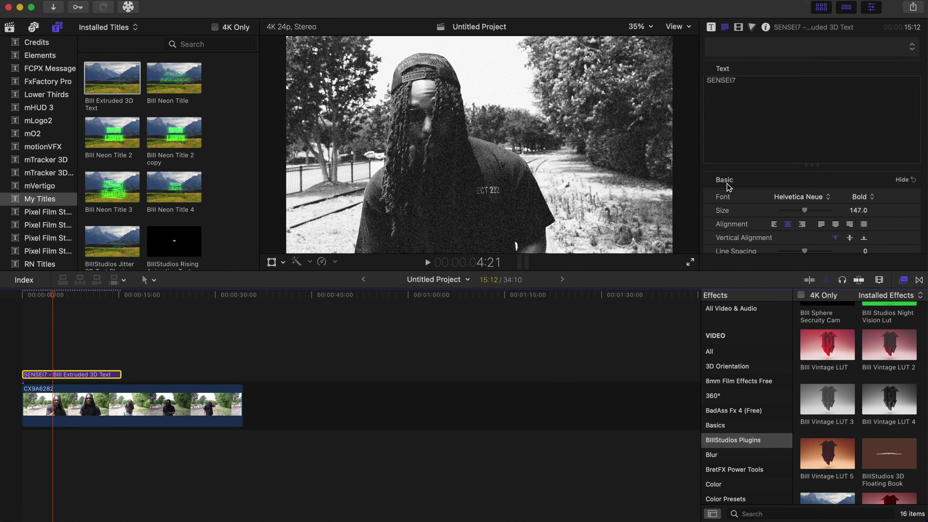
Step: Disable Bill Vintage LUT 4 and apply Bill Vintage LUT 3 to the railway clip
{"action": "scroll", "coordinate": [744, 210], "scroll_direction": "down", "scroll_amount": 15}
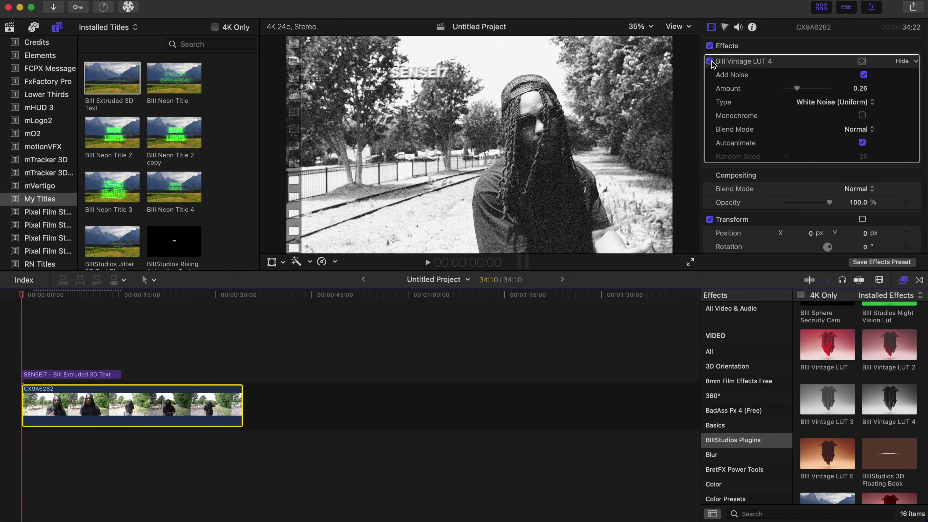
{"action": "left_click", "coordinate": [710, 61]}
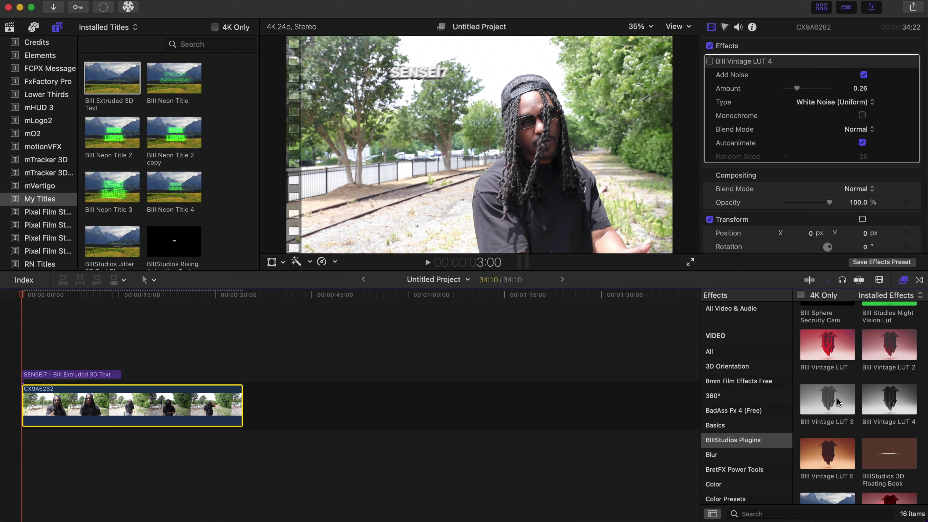
{"action": "left_click_drag", "start_coordinate": [830, 403], "coordinate": [50, 395]}
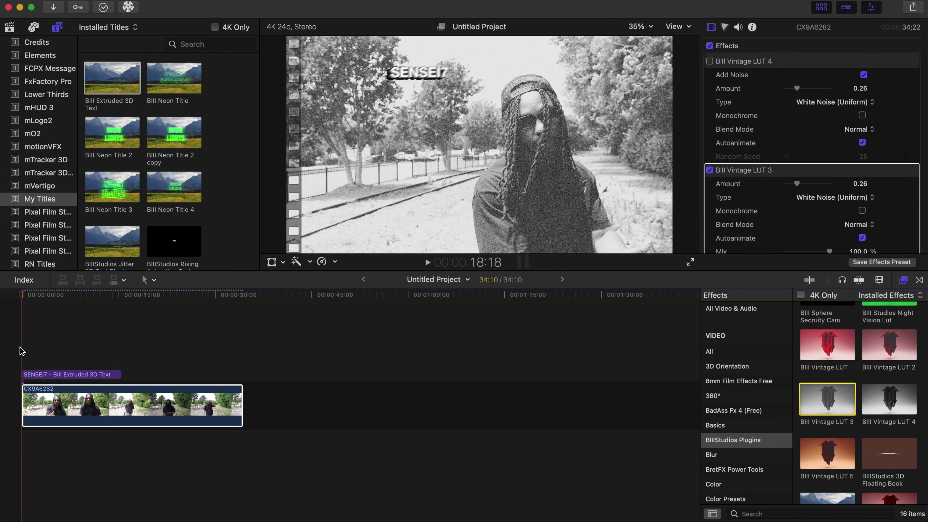
Step: Preview the Bill Vintage LUT 3 look, then select the CX9A6282 clip to adjust its effect settings
{"action": "key", "text": "space"}
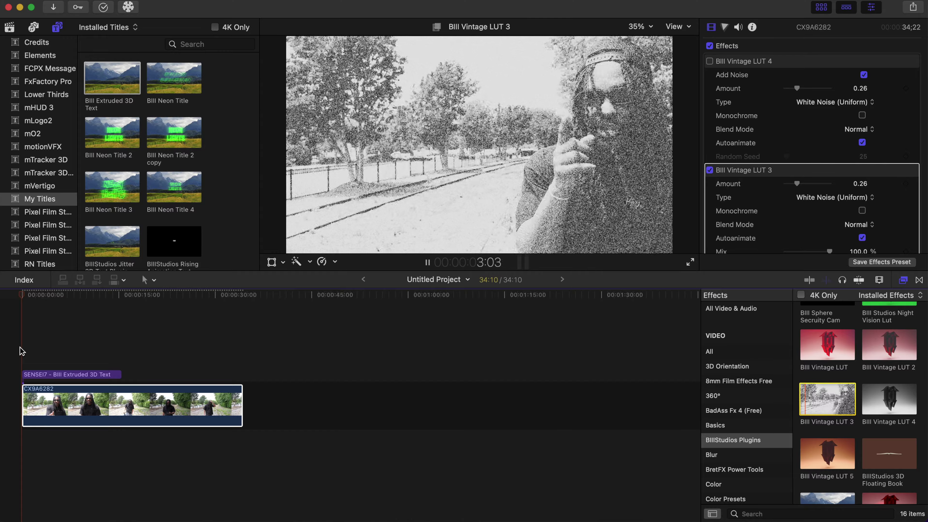
{"action": "key", "text": "space"}
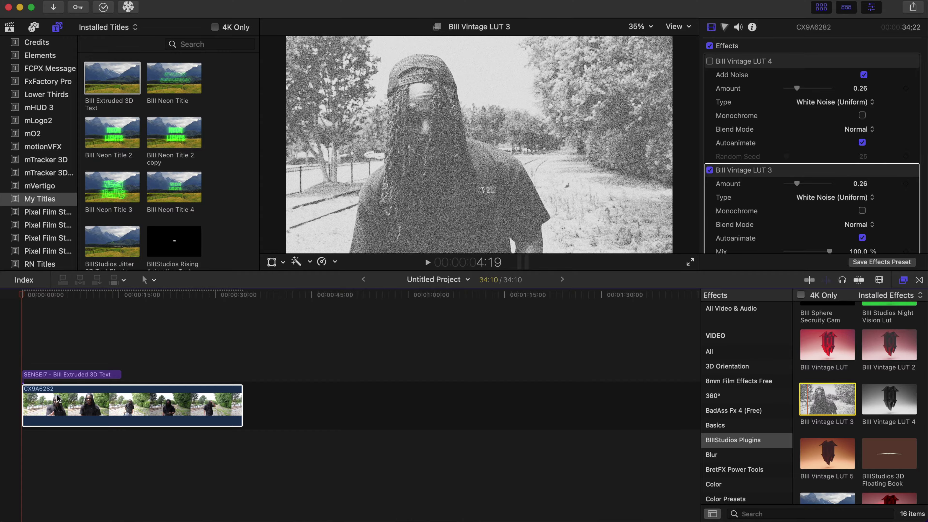
{"action": "left_click", "coordinate": [57, 398]}
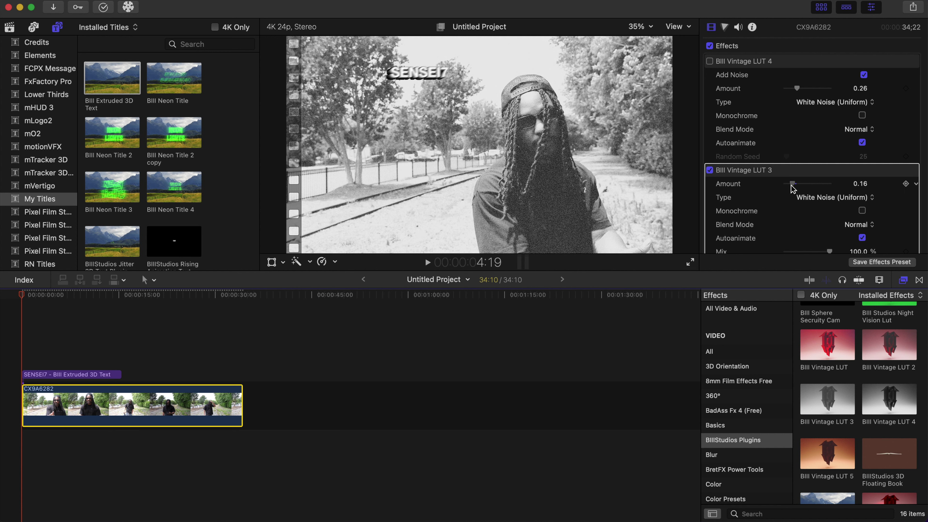
{"action": "key", "text": "Tab"}
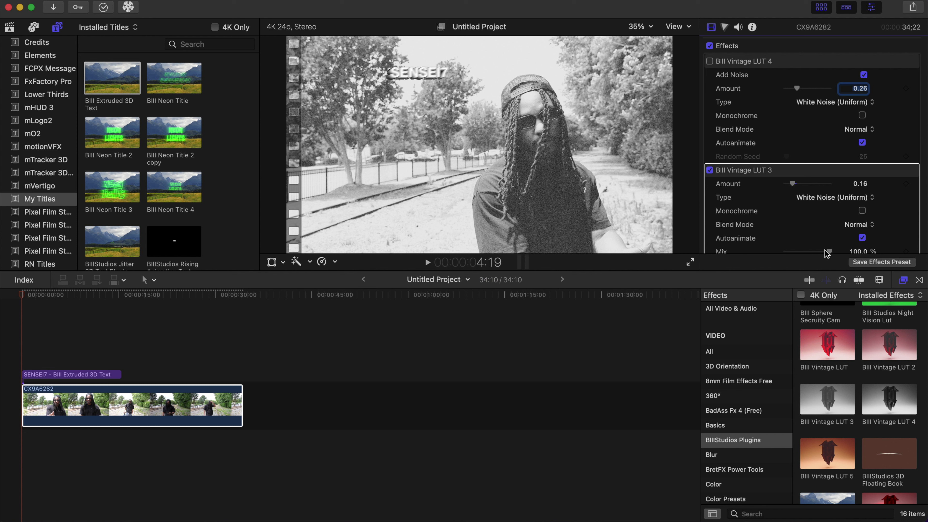
{"action": "scroll", "coordinate": [825, 251], "scroll_direction": "down", "scroll_amount": 3}
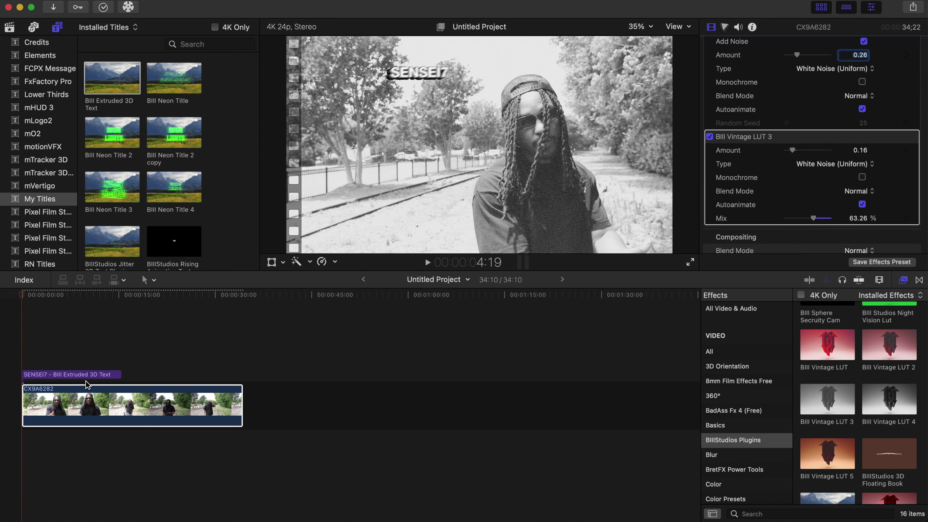
Step: Delete the SENSEI7 title clip from the project
{"action": "left_click", "coordinate": [14, 363]}
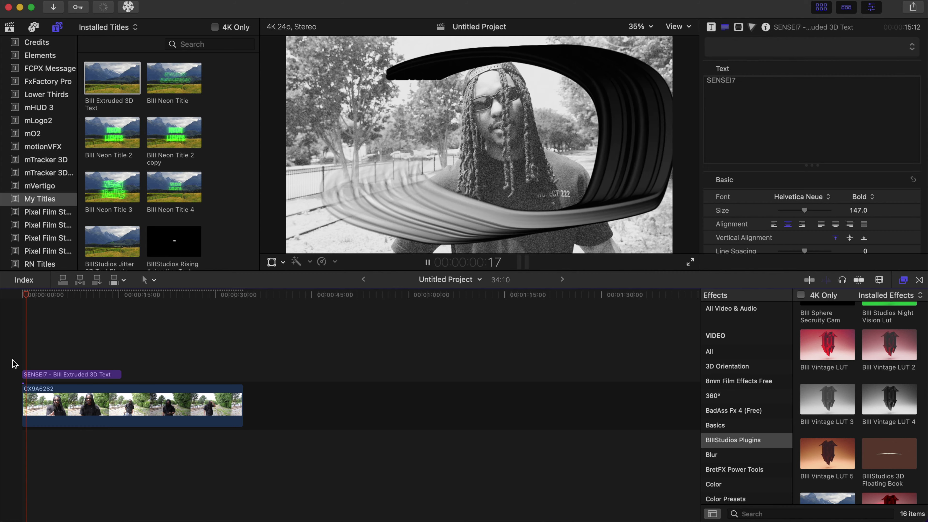
{"action": "key", "text": "space"}
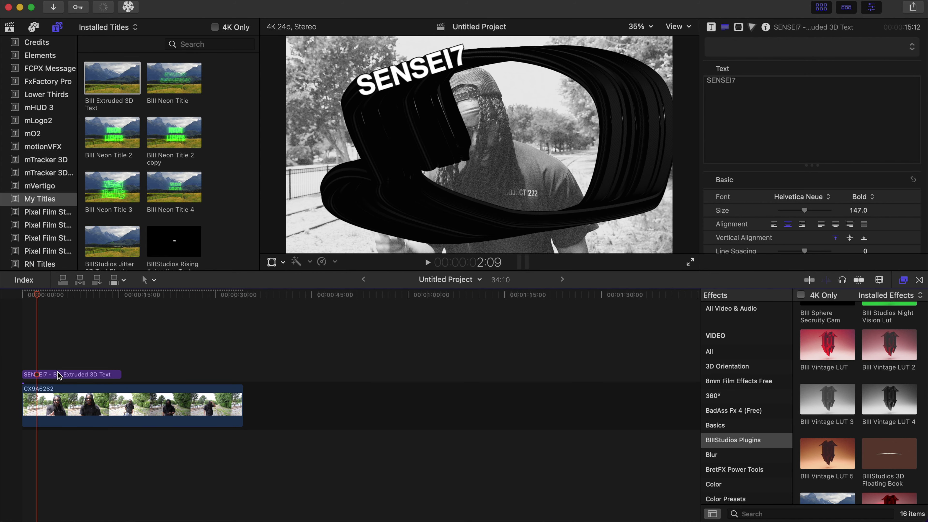
{"action": "left_click", "coordinate": [72, 376]}
{"action": "key", "text": "Delete"}
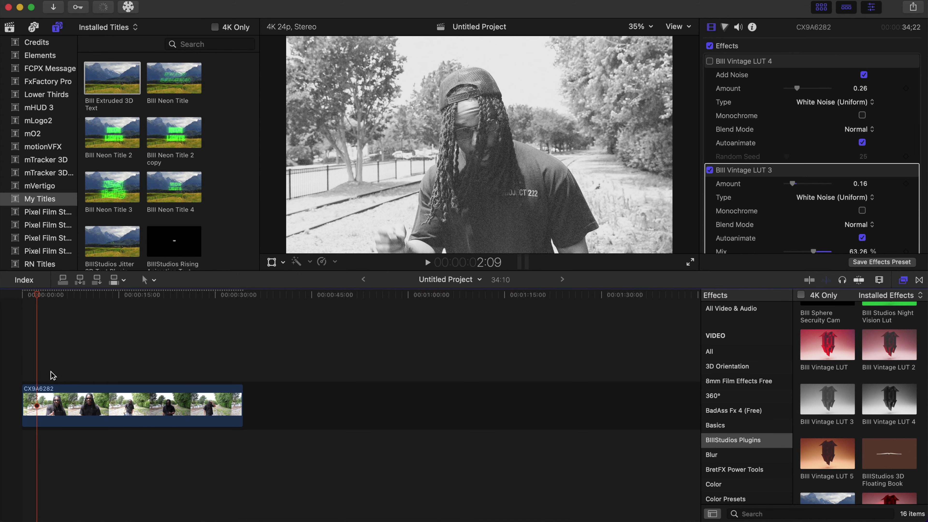
Step: Play the project from the start, then switch off Bill Vintage LUT 3
{"action": "left_click", "coordinate": [21, 371]}
{"action": "key", "text": "space"}
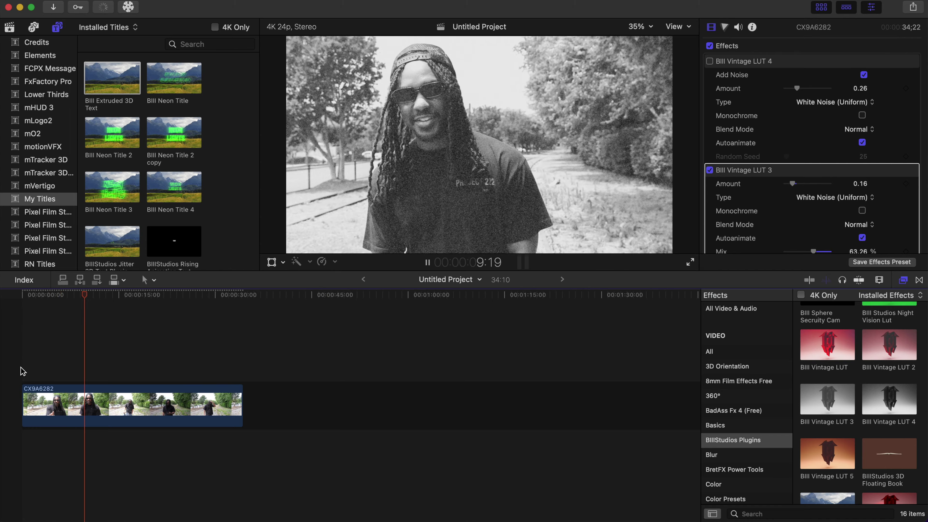
{"action": "key", "text": "space"}
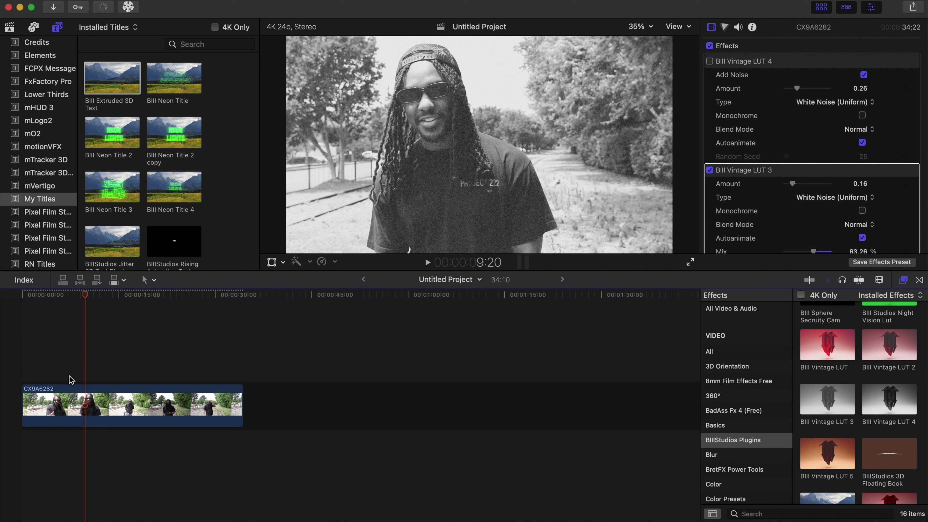
{"action": "left_click", "coordinate": [710, 170]}
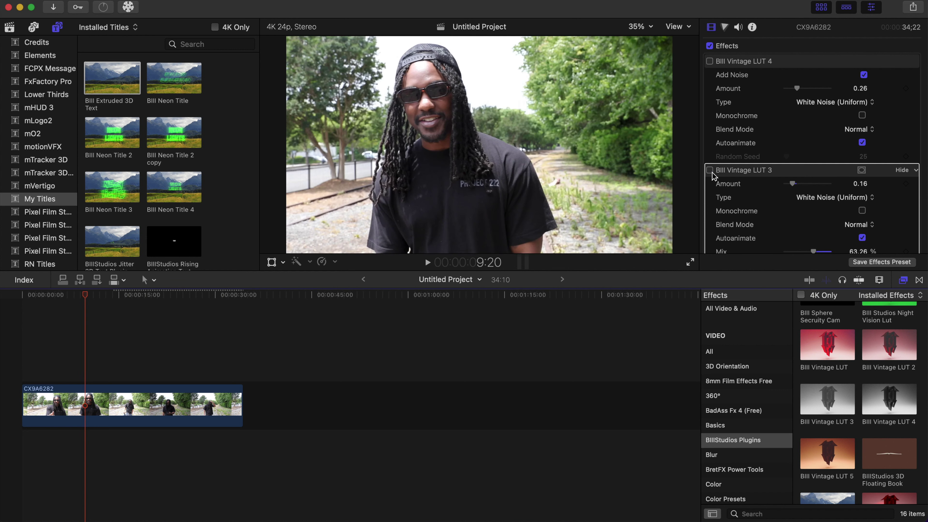
Step: Apply Bill Vintage LUT 5 to the railway clip and play from the start to see the sepia tint
{"action": "scroll", "coordinate": [794, 230], "scroll_direction": "down", "scroll_amount": 3}
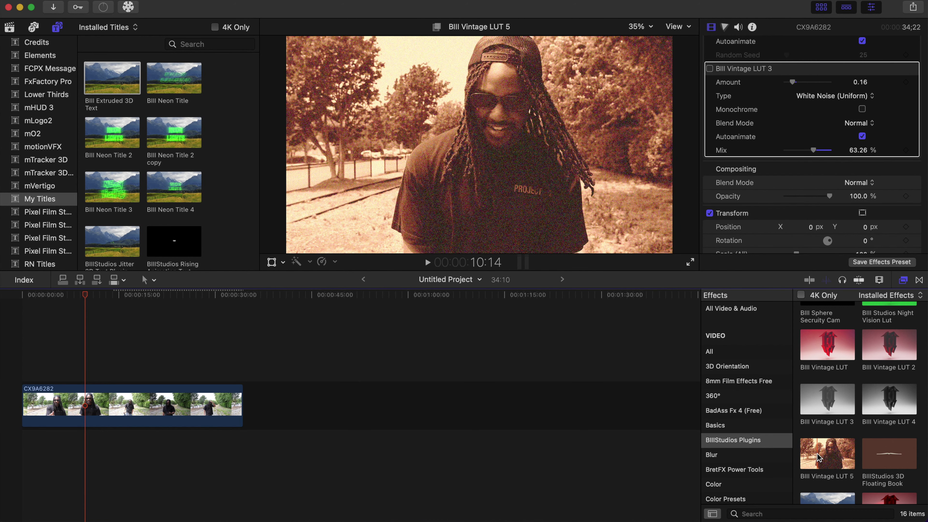
{"action": "left_click_drag", "start_coordinate": [810, 457], "coordinate": [163, 406]}
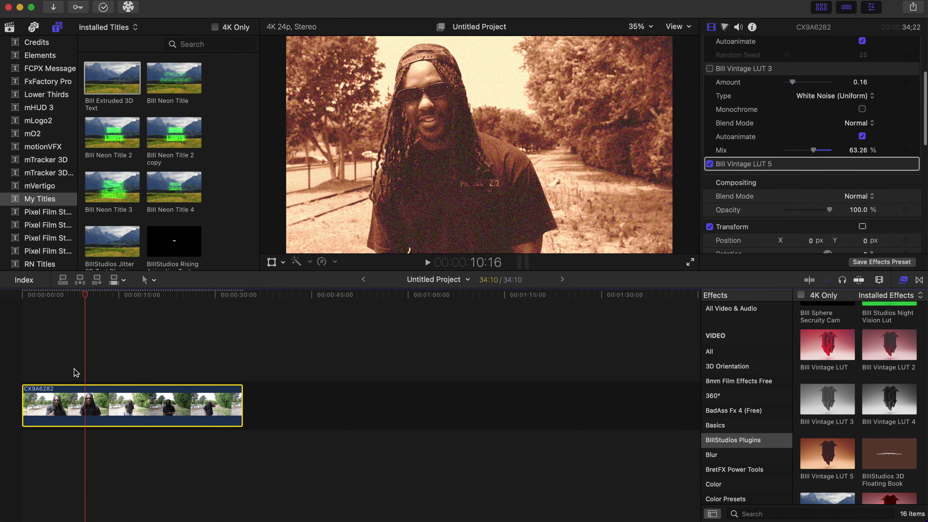
{"action": "left_click", "coordinate": [24, 372]}
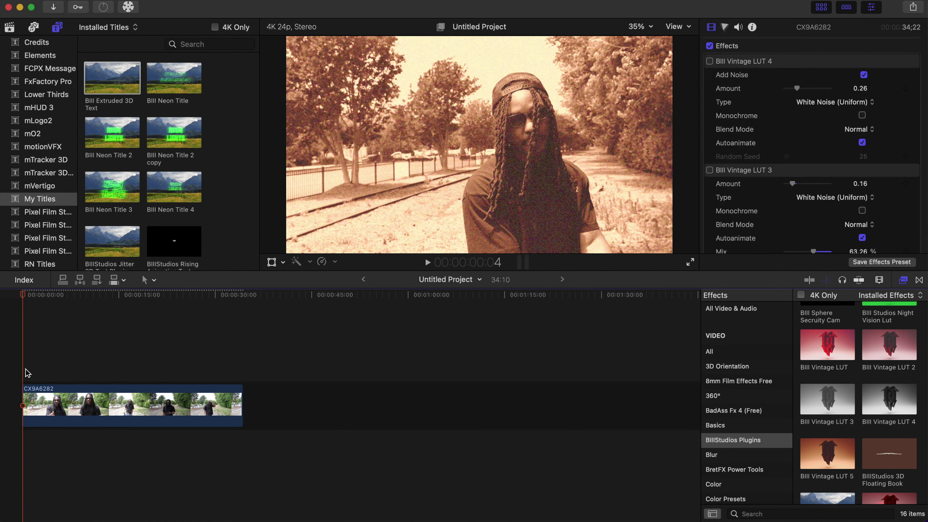
{"action": "key", "text": "space"}
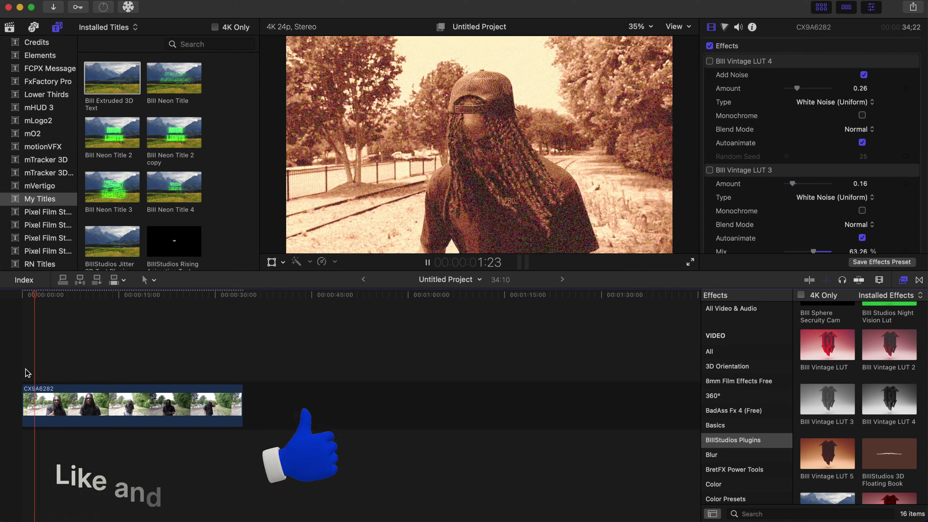